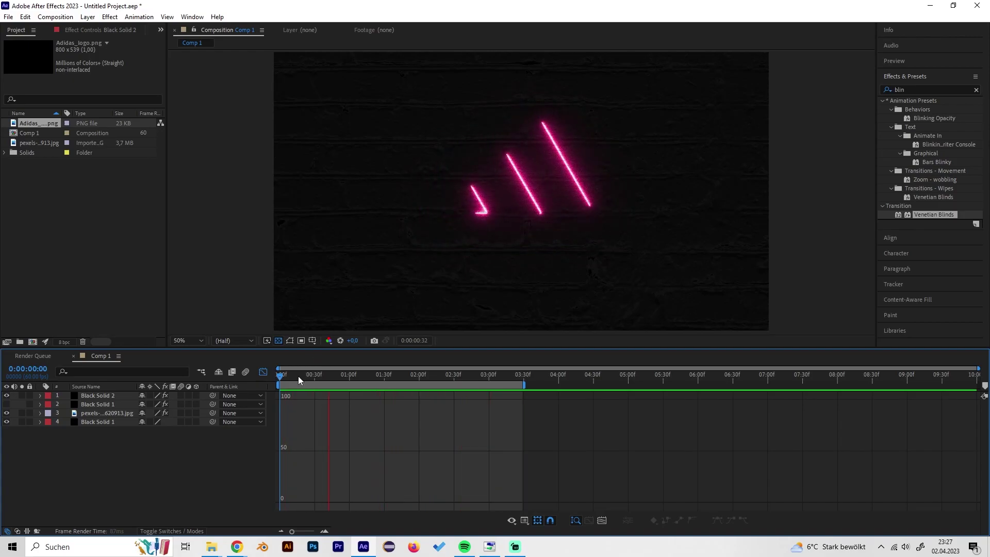
- Stop the preview, delete both neon solids, and add Adidas_logo.png to the timeline
key("space")
left_click(107, 410)
left_click(110, 403)
left_click(109, 395, "shift")
key("Delete")
left_click_drag(36, 124, 104, 394)
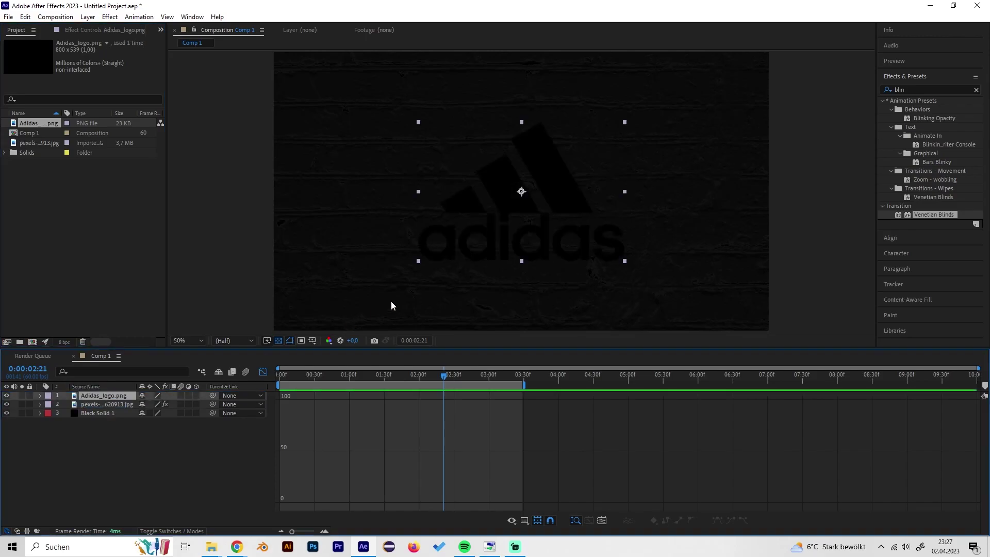
- Create a new black solid layer above the logo
right_click(130, 427)
mouse_move(165, 304)
left_click(325, 325)
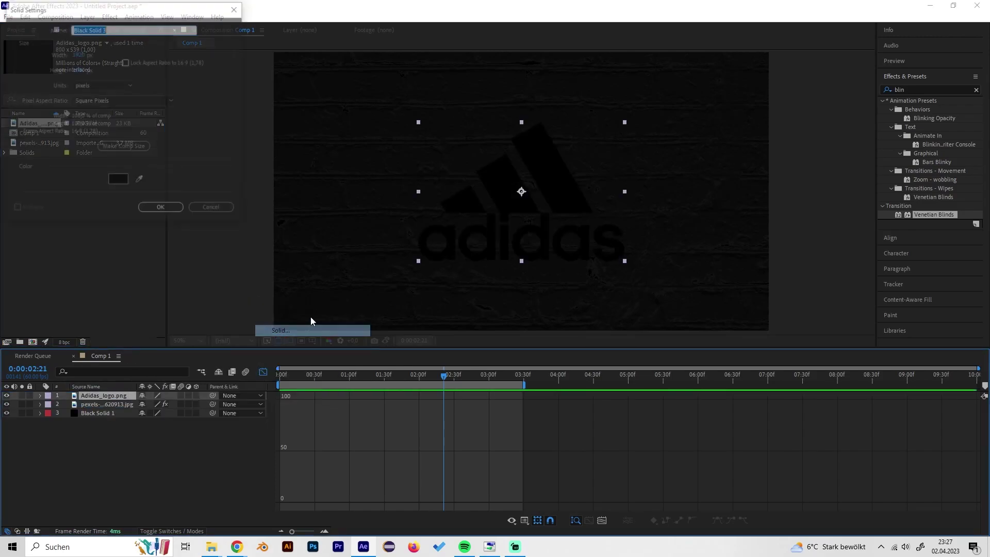
left_click(175, 211)
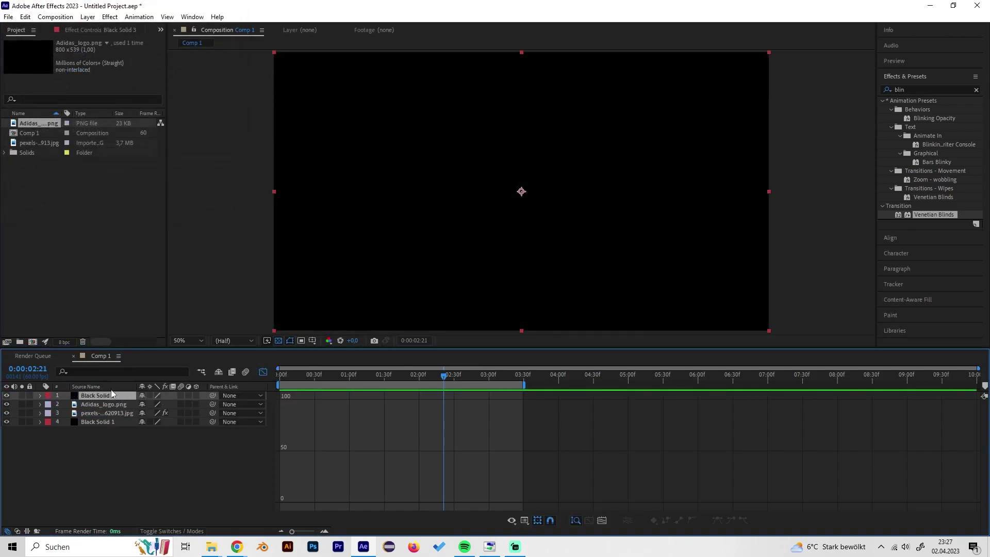
- Try Black Solid 3 opacity values of 20% and then 0%
key("t")
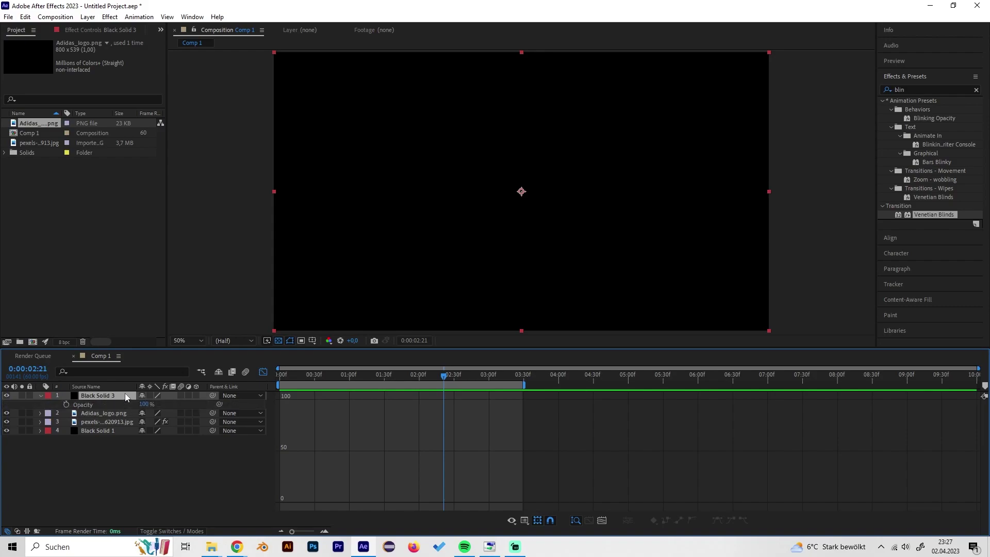
left_click(145, 404)
type("20")
key("Return")
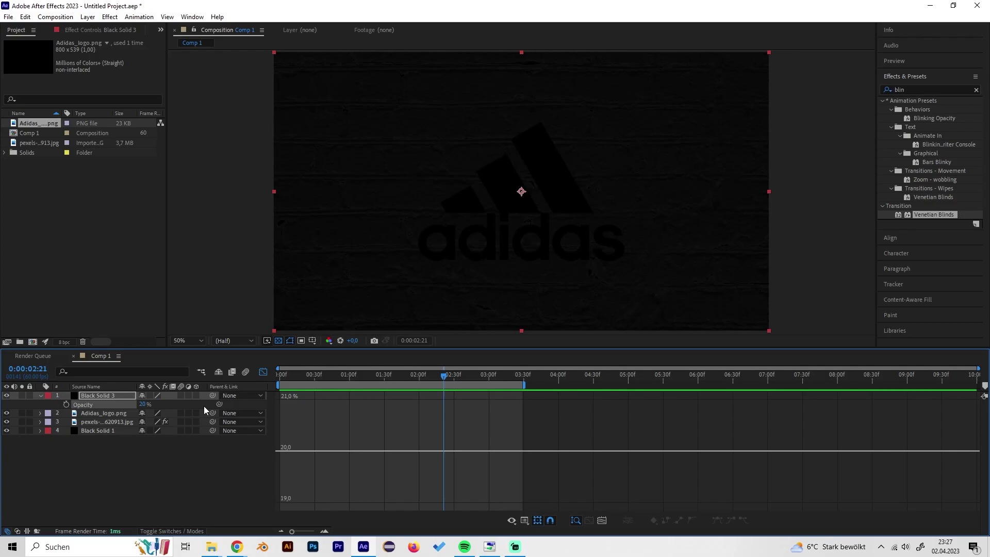
left_click(144, 404)
key("BackSpace")
type("0")
key("Return")
- Settle the solid's opacity at 10%, view the comp at 100%, and close the Project panel
left_click(142, 405)
type("10")
key("Return")
key("slash")
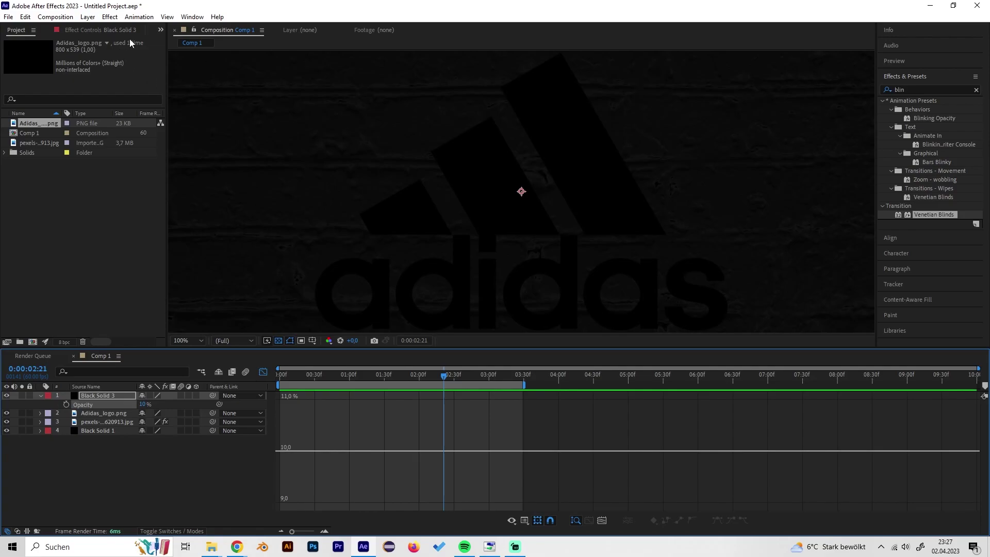
key("ctrl+0")
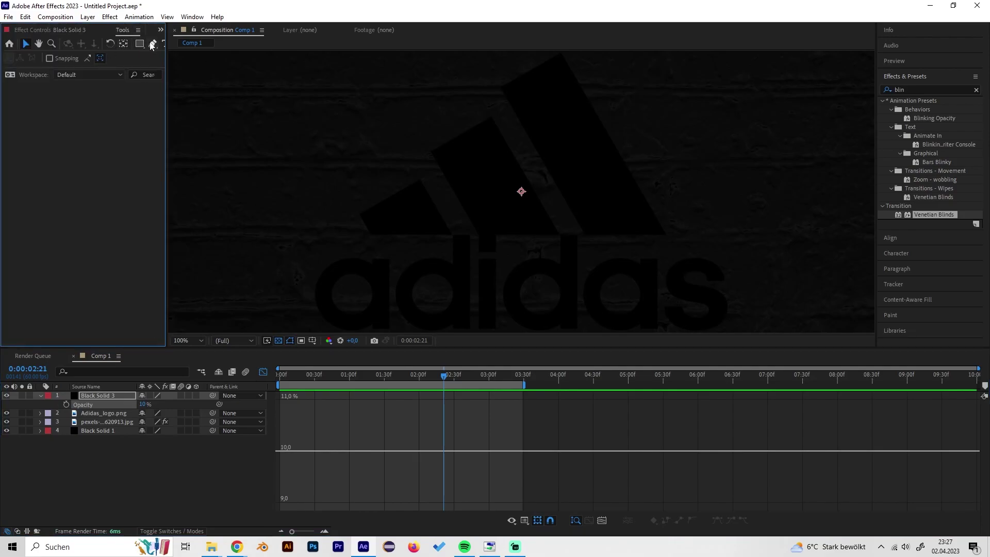
- Draw a Pen mask around the small logo stripe on the black solid
left_click(152, 44)
left_click(424, 196)
left_click(421, 180)
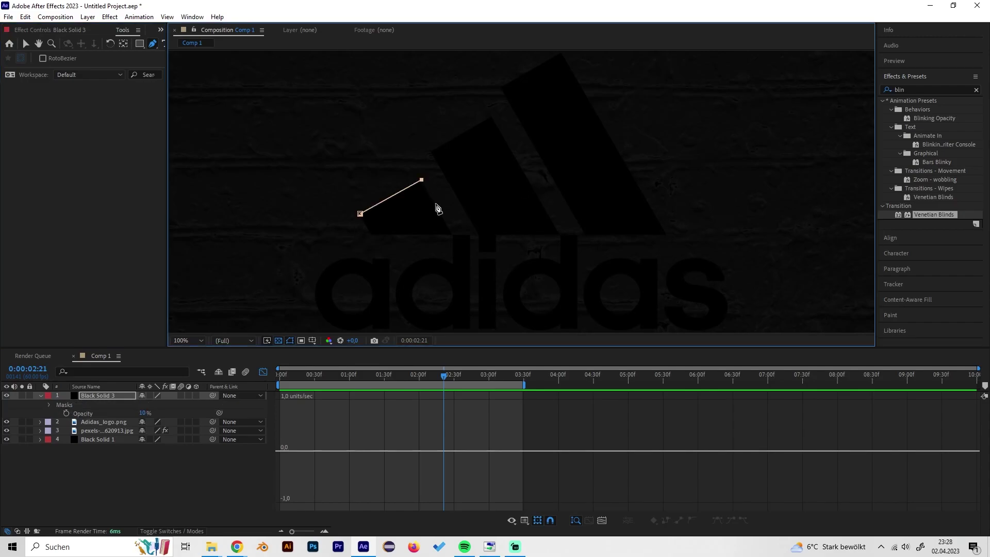
left_click(452, 236)
left_click(372, 235)
left_click(360, 213)
- Draw Pen masks around the middle and large logo stripes
left_click(432, 153)
left_click(493, 117)
left_click(559, 234)
left_click(479, 234)
left_click(431, 153)
left_click(586, 235)
left_click(667, 235)
left_click(561, 52)
left_click(501, 87)
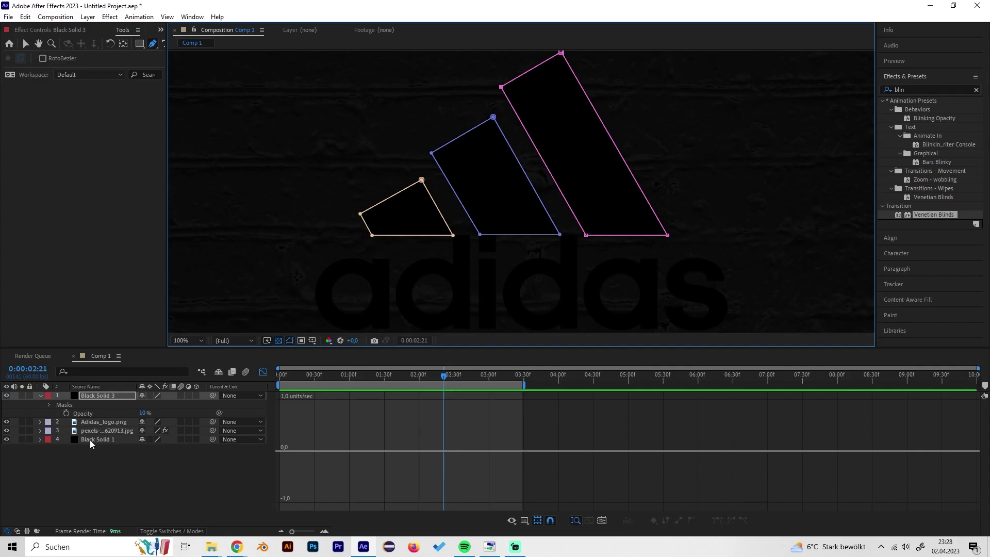
- Delete the Adidas_logo.png layer and scrub Black Solid 3's opacity back to 100%
left_click(99, 423)
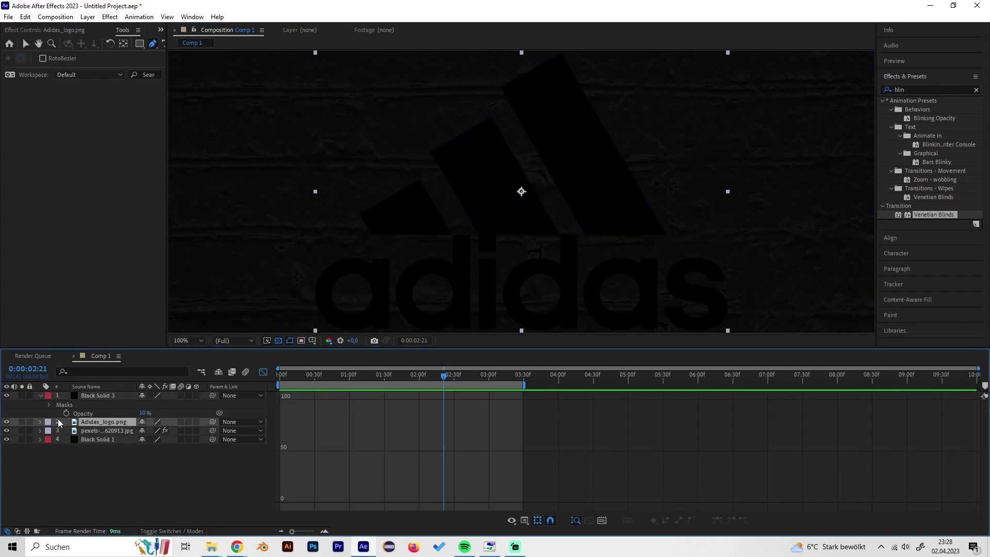
key("Delete")
left_click(99, 397)
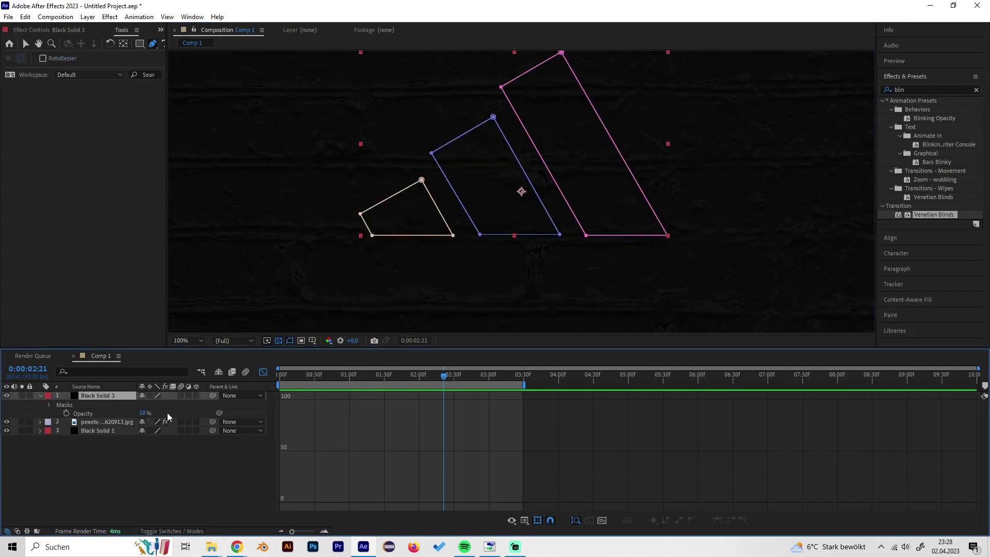
left_click_drag(143, 413, 342, 427)
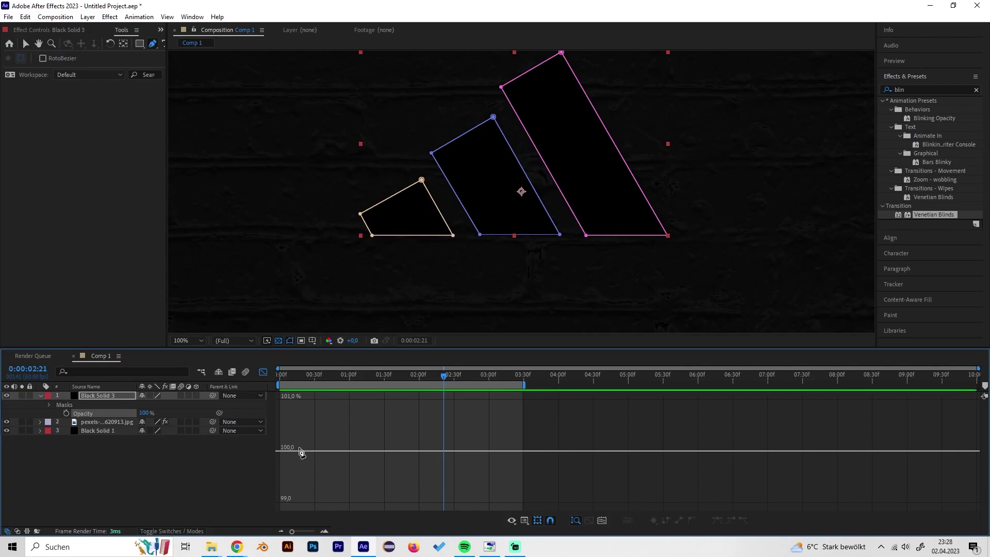
- Search Effects & Presets for 'sab' and apply Saber to Black Solid 3
left_click(916, 89)
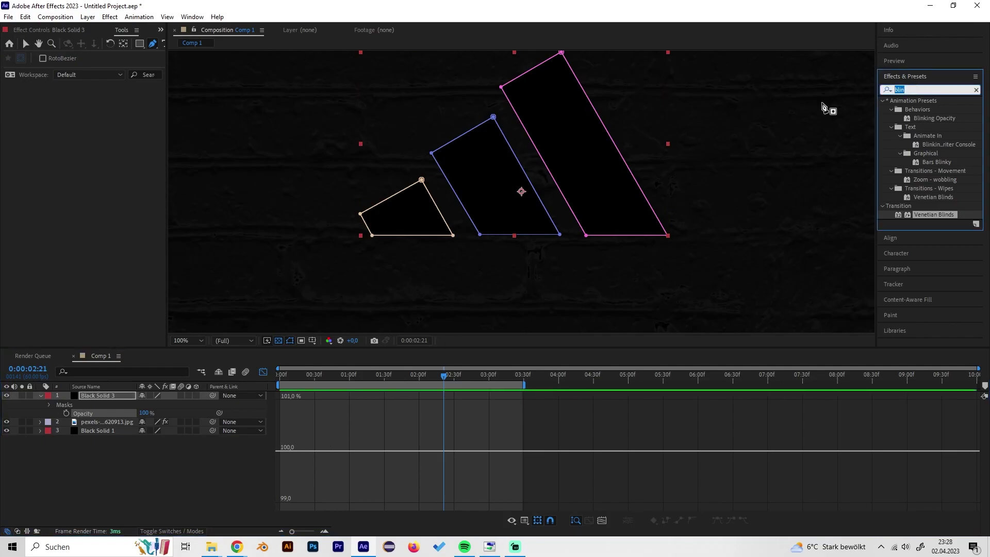
type("sab")
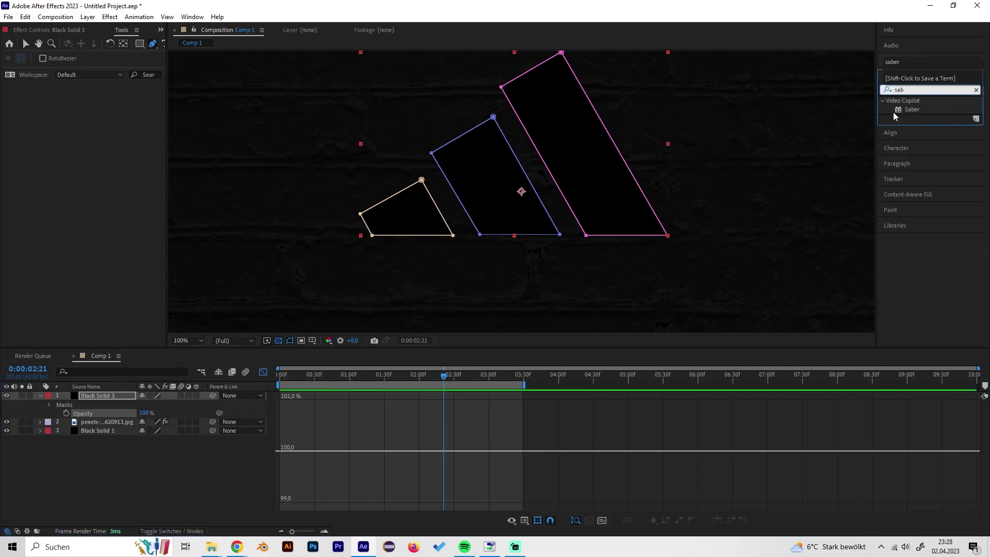
left_click_drag(909, 111, 107, 394)
- Set Saber's Customize Core type to Layer Masks
scroll(510, 206, "down", 2)
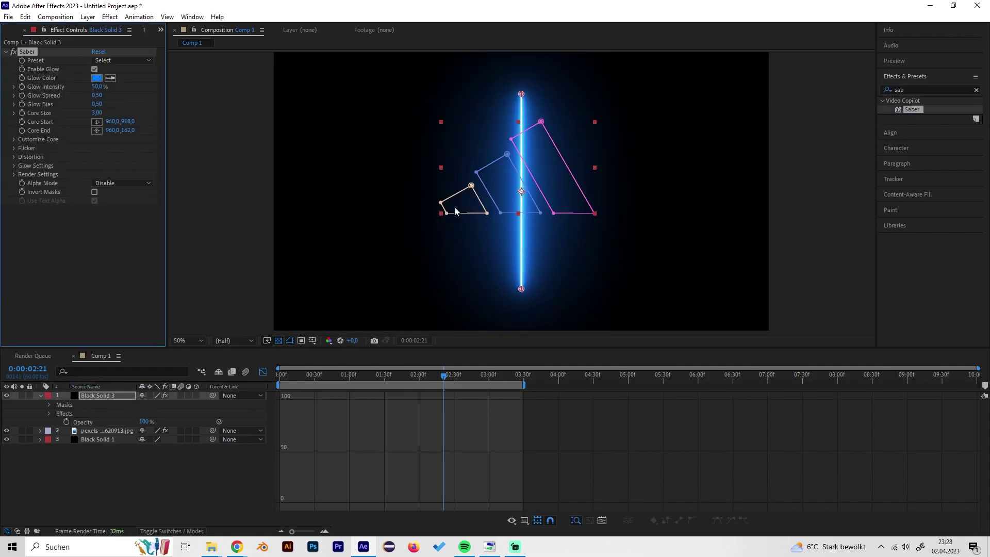
left_click(13, 140)
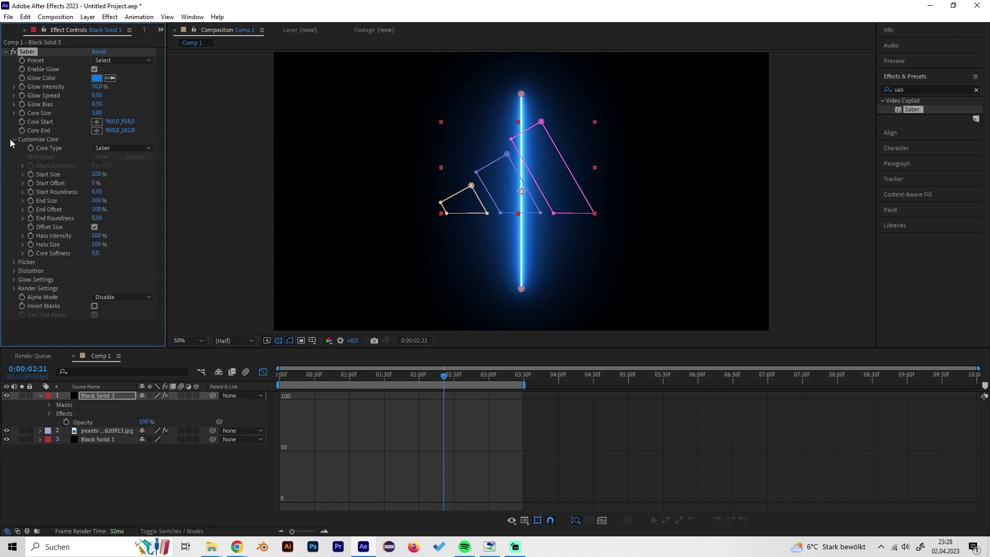
left_click(111, 150)
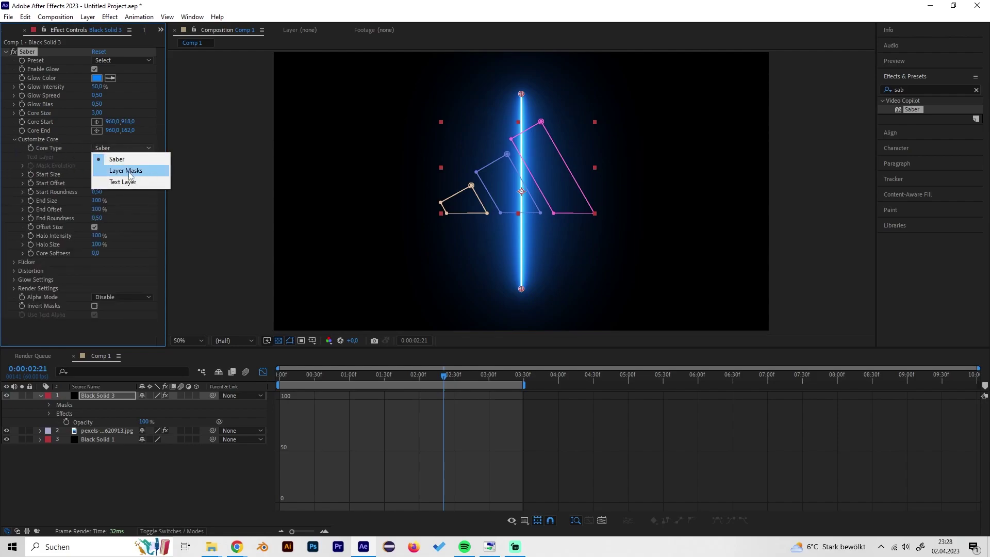
left_click(126, 171)
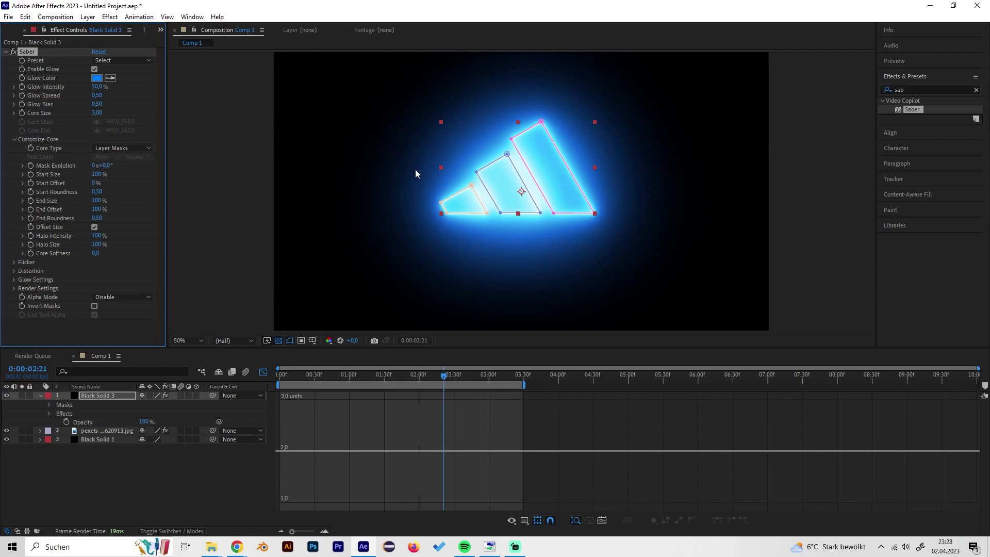
- Choose Saber's Neon preset and set Render Settings' Composite Settings to Transparent
left_click(120, 62)
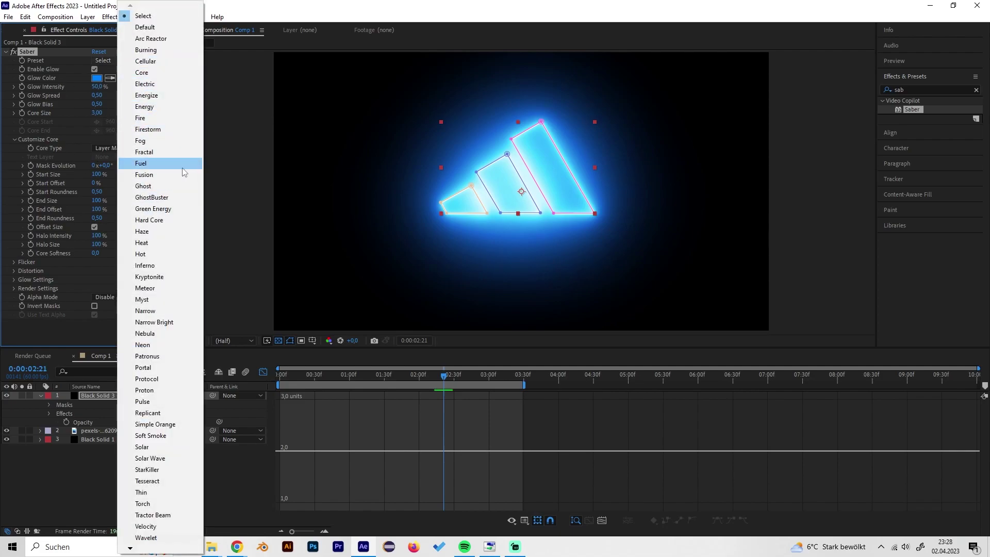
left_click(159, 345)
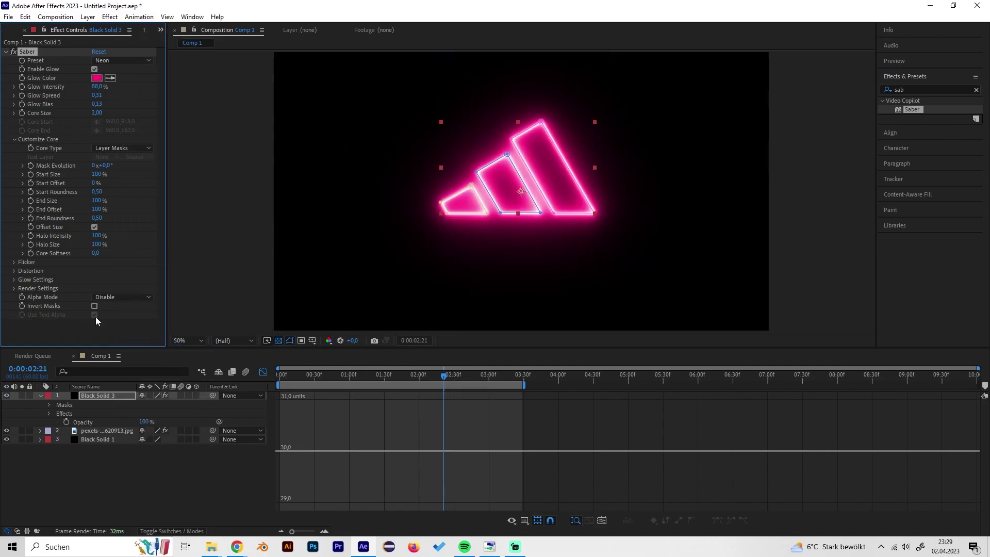
left_click(14, 288)
scroll(121, 279, "down", 3)
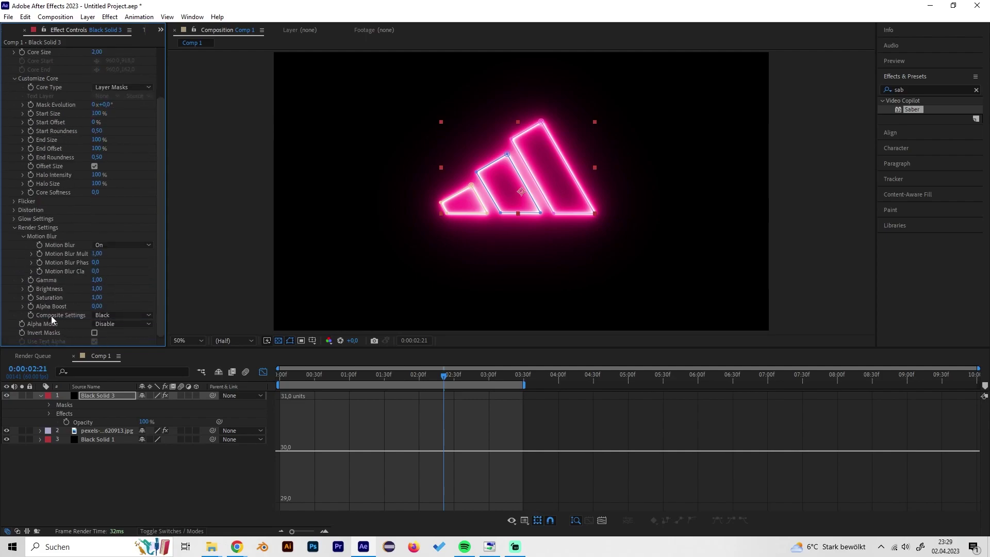
left_click(109, 316)
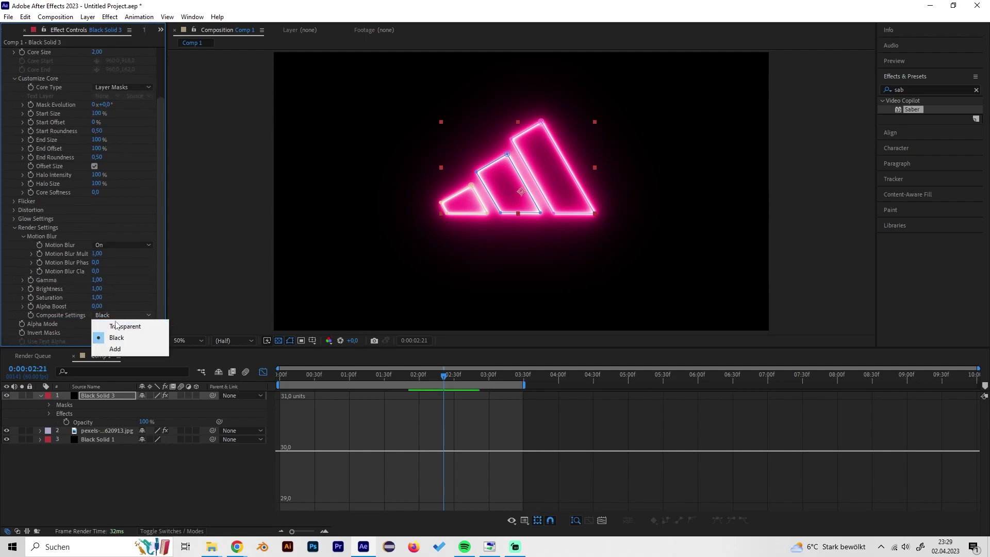
left_click(125, 327)
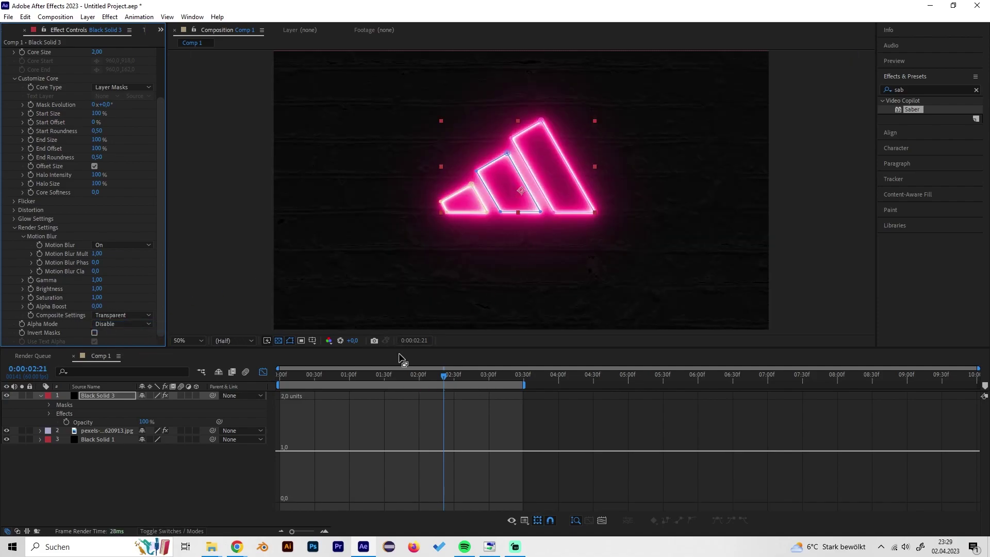
- Keyframe Saber Start Offset from 100% at frame 0 to 0% at one second
left_click_drag(444, 375, 293, 378)
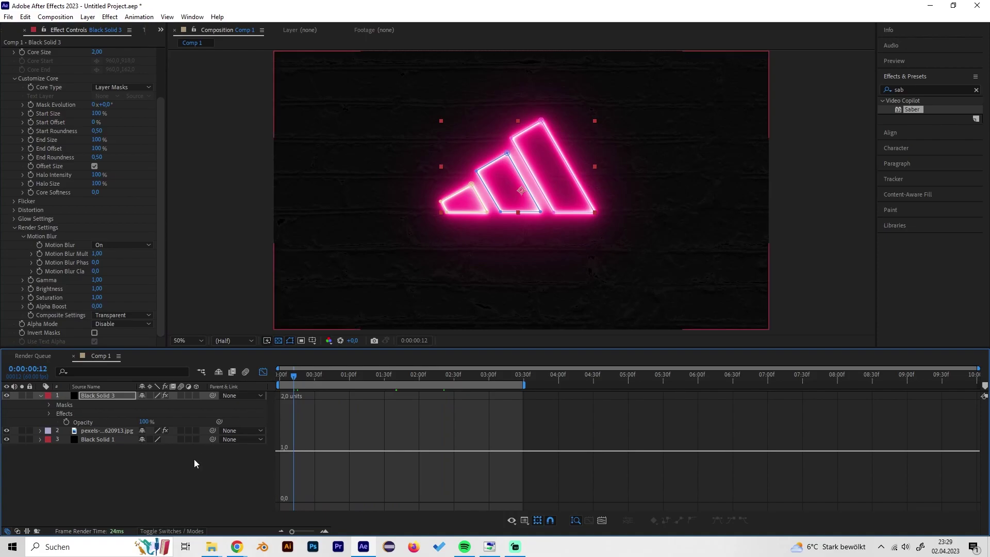
left_click(116, 397)
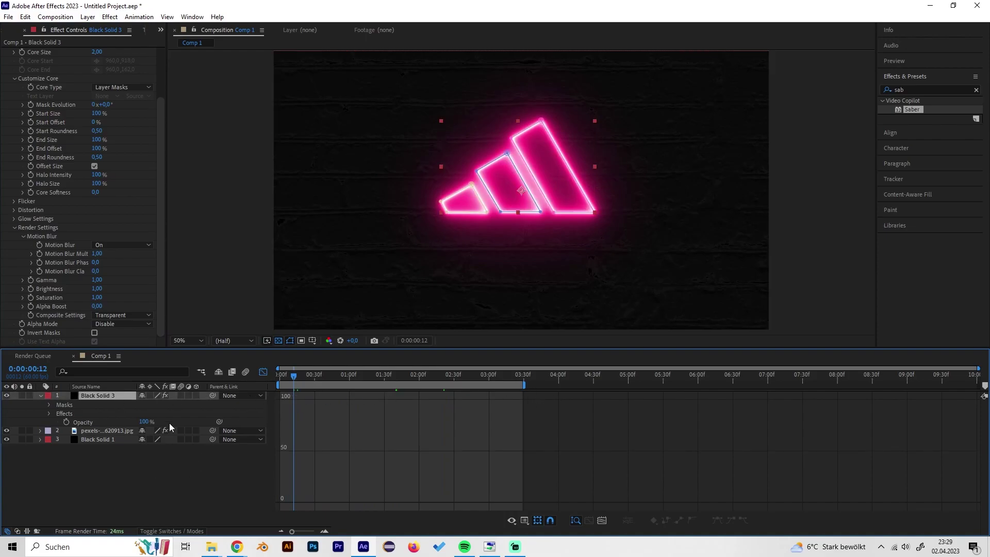
left_click_drag(289, 382, 279, 378)
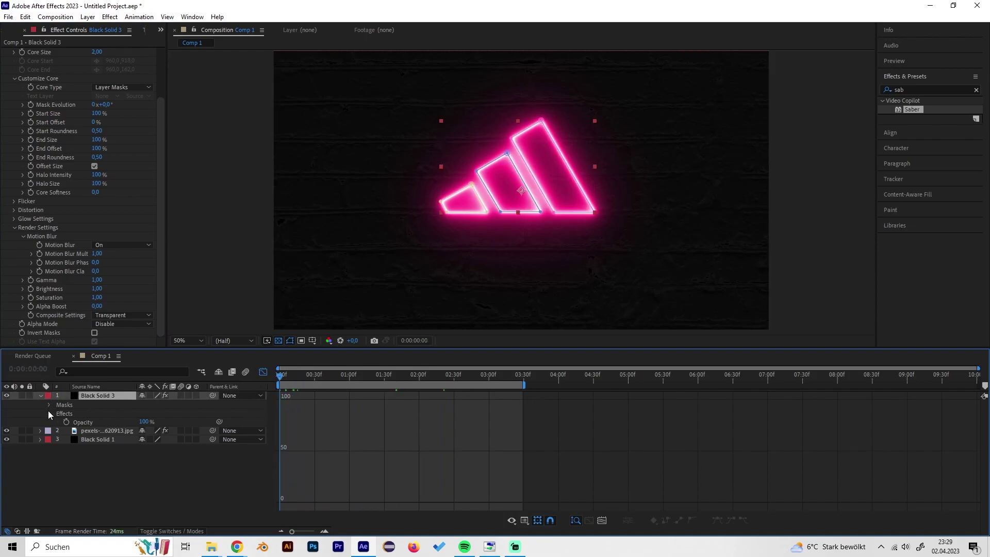
scroll(86, 235, "up", 2)
scroll(87, 235, "up", 2)
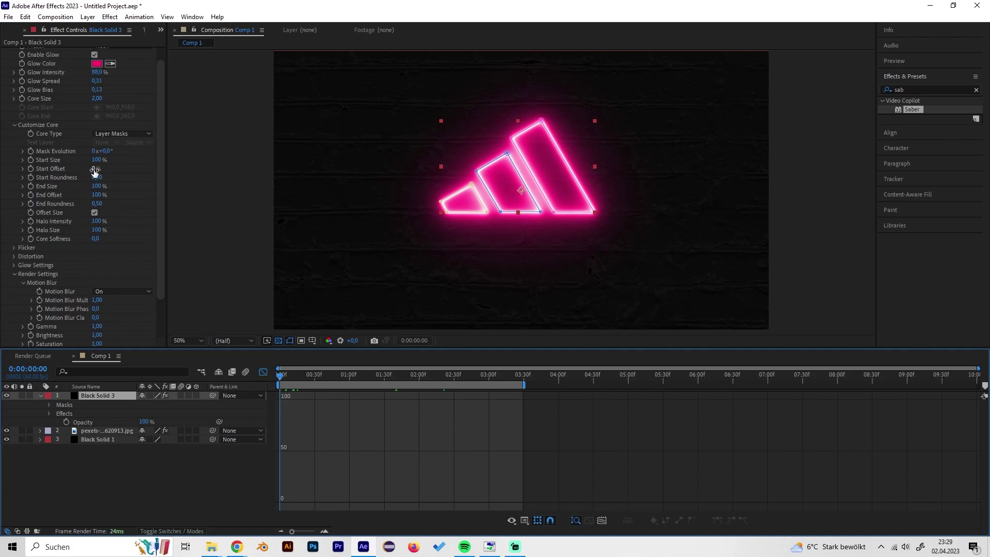
left_click_drag(95, 172, 204, 164)
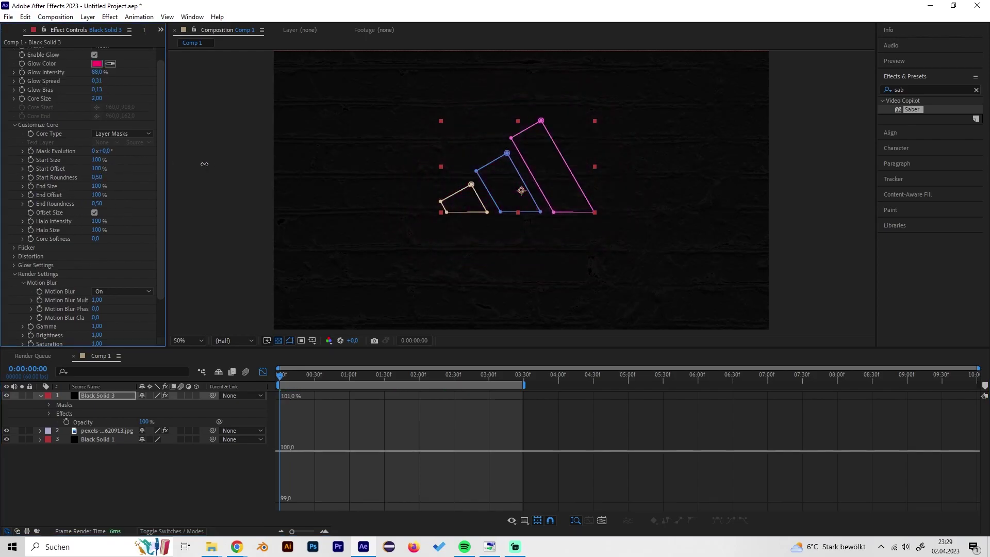
left_click(29, 169)
left_click_drag(281, 382, 354, 372)
left_click_drag(96, 169, 4, 180)
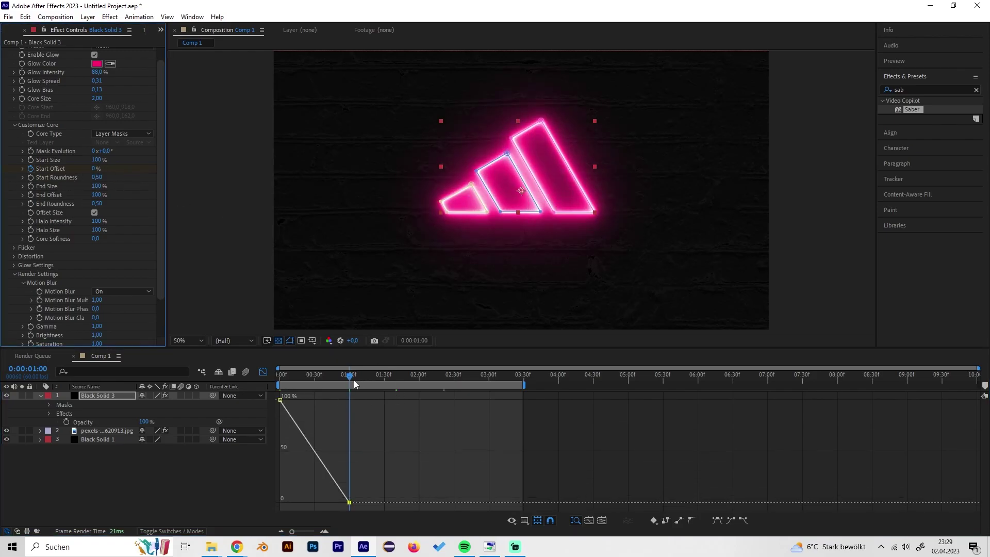
- Return to frame 0 and preview the neon draw-on animation
left_click(227, 378)
key("Home")
key("space")
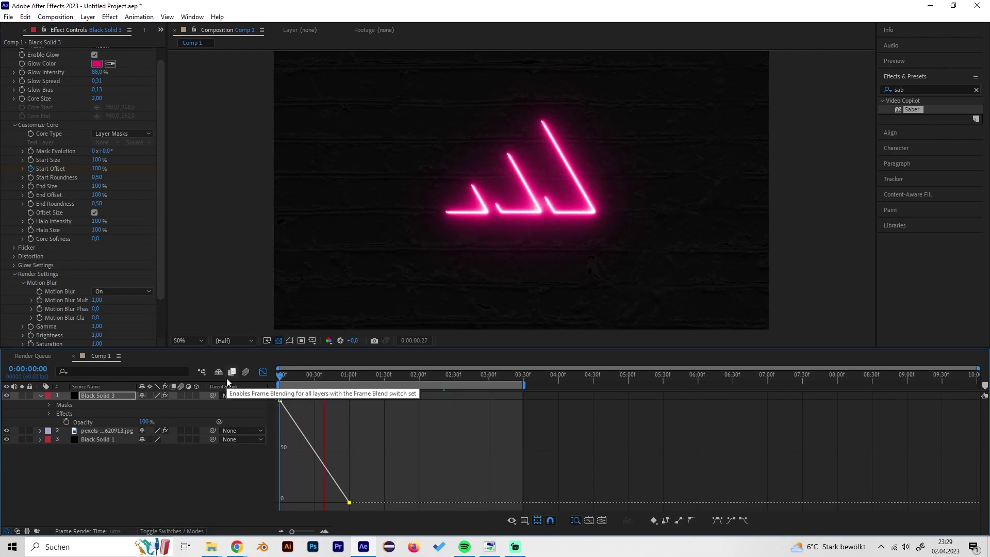
key("space")
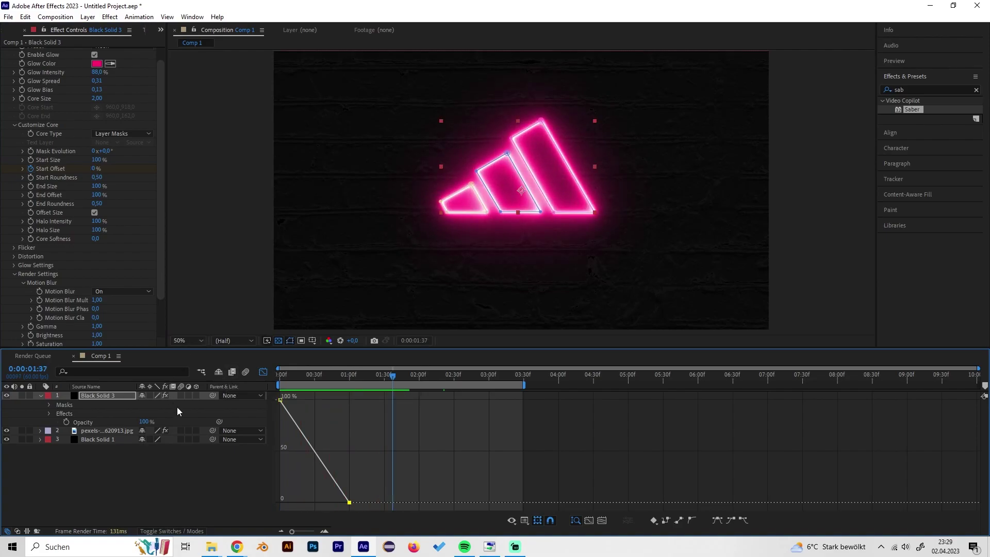
left_click_drag(473, 379, 454, 381)
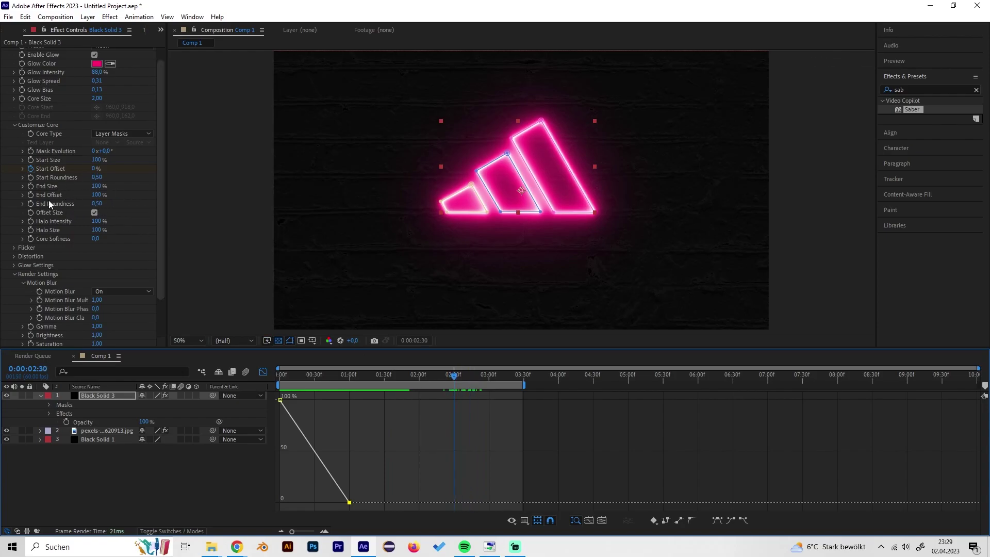
- Keyframe End Offset from 0:00:02:30 down to 0% at the work-area end, then expand Masks and Effects
left_click(31, 195)
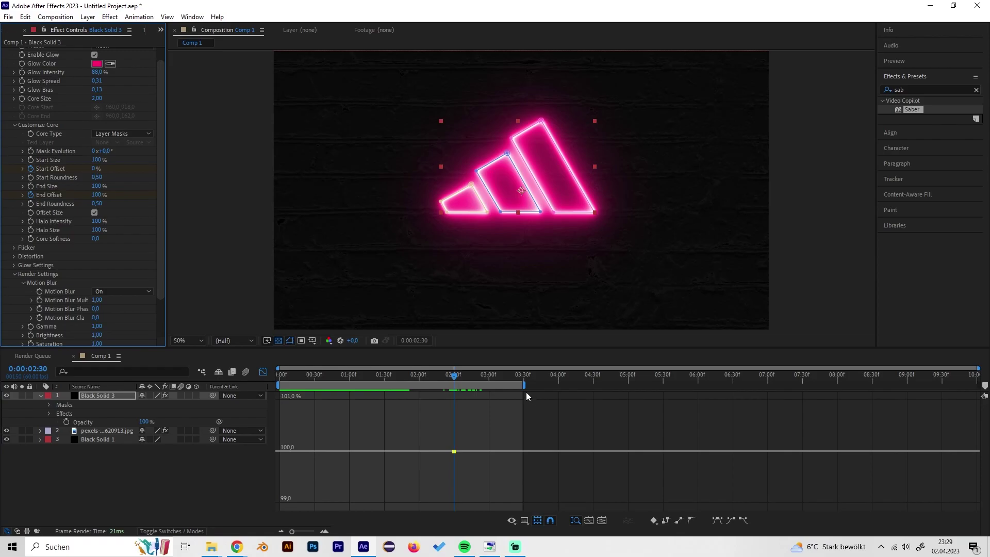
left_click(522, 377)
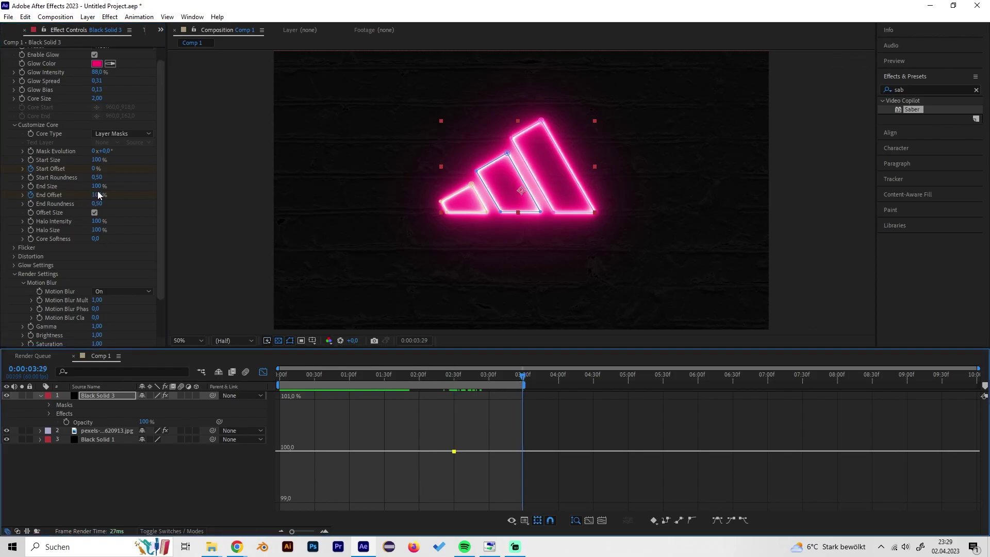
left_click_drag(98, 194, 29, 199)
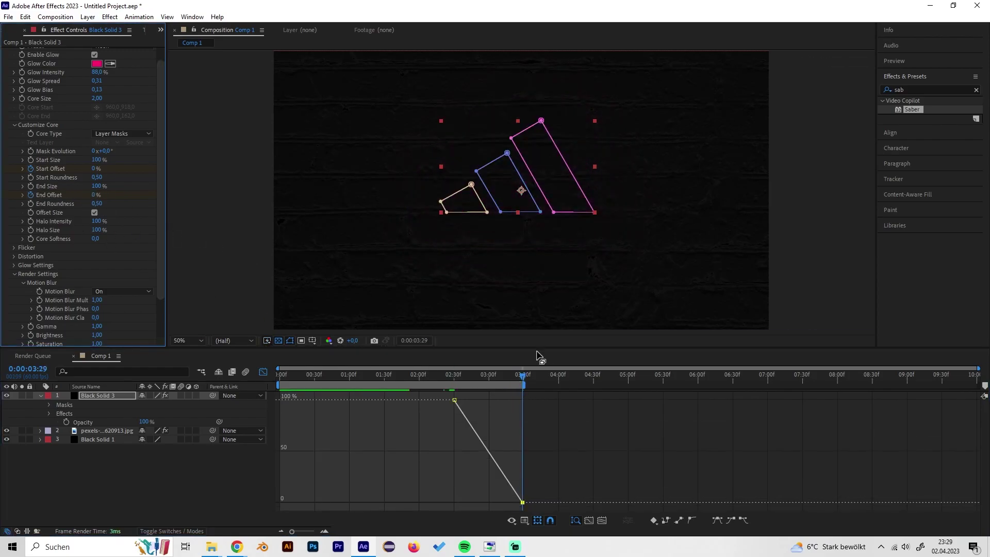
left_click_drag(522, 377, 258, 381)
key("space")
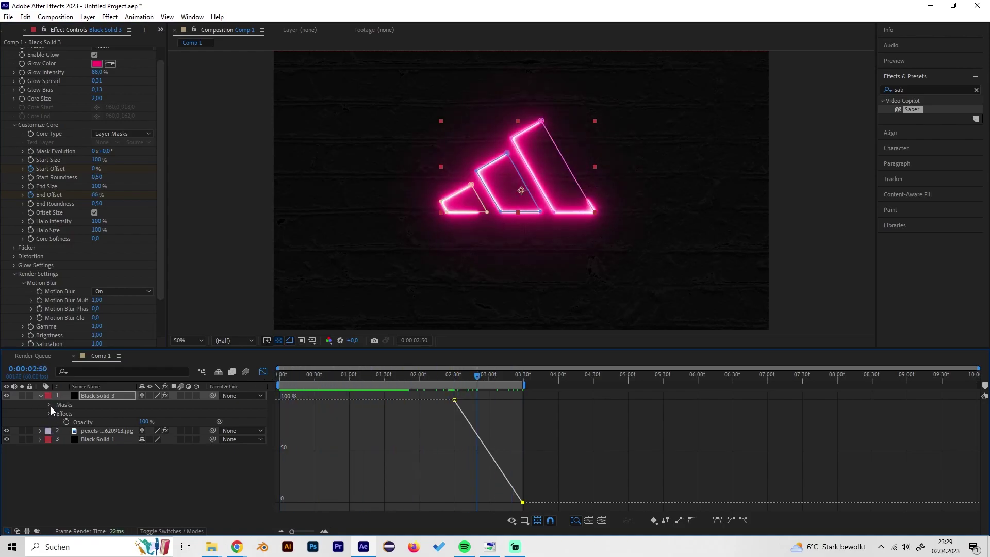
left_click(49, 405)
left_click(49, 440)
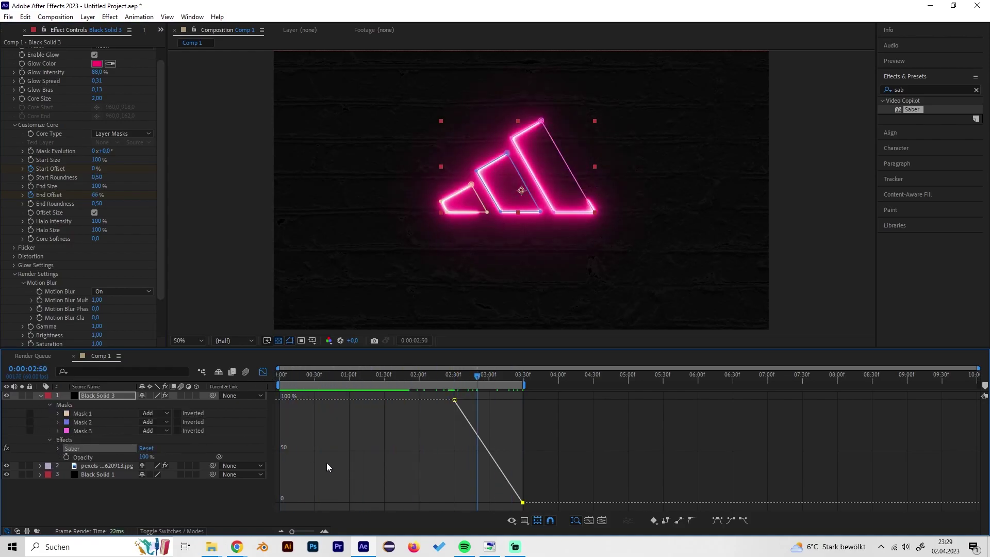
- Apply Easy Ease to both Start Offset keyframes in the Graph Editor and preview
left_click(58, 448)
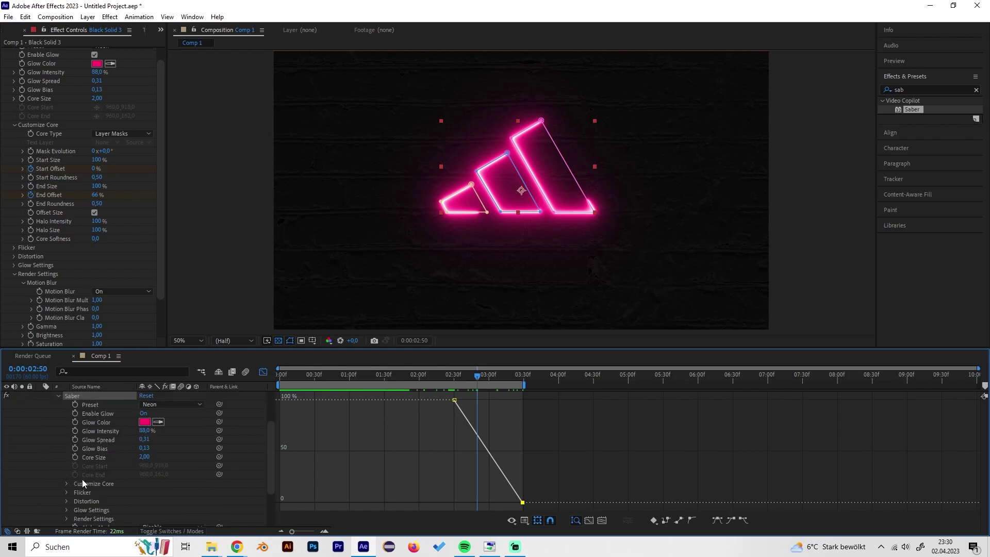
left_click(66, 484)
left_click(113, 453)
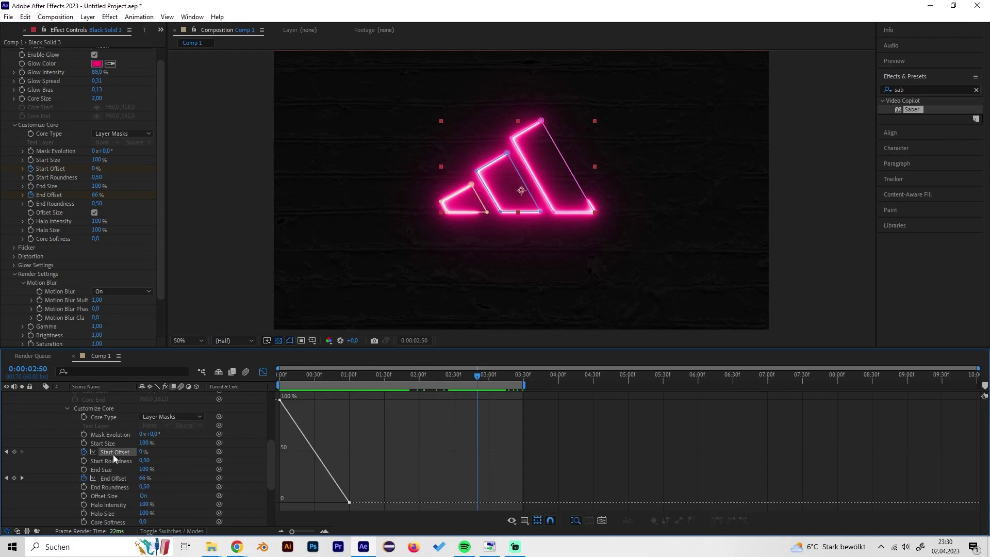
left_click(120, 450)
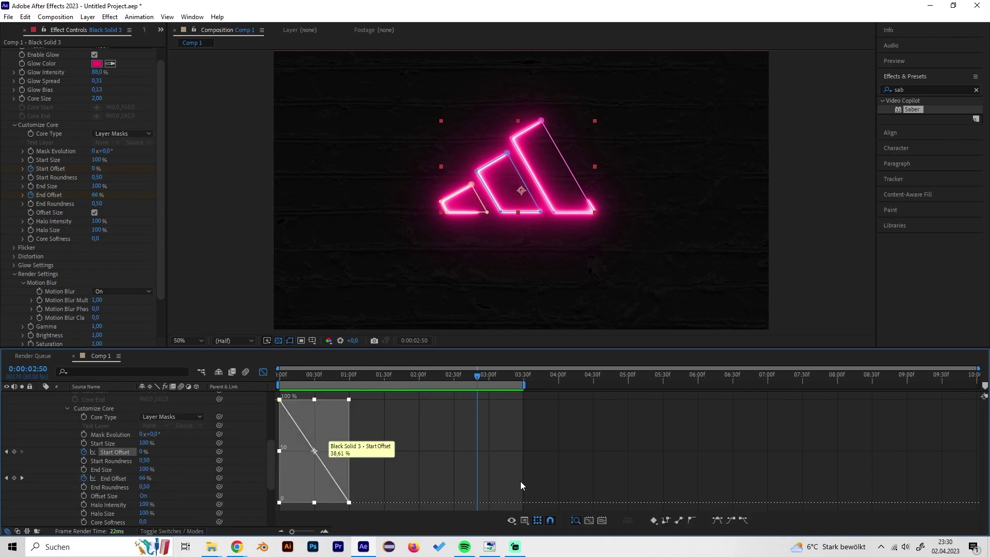
left_click(718, 521)
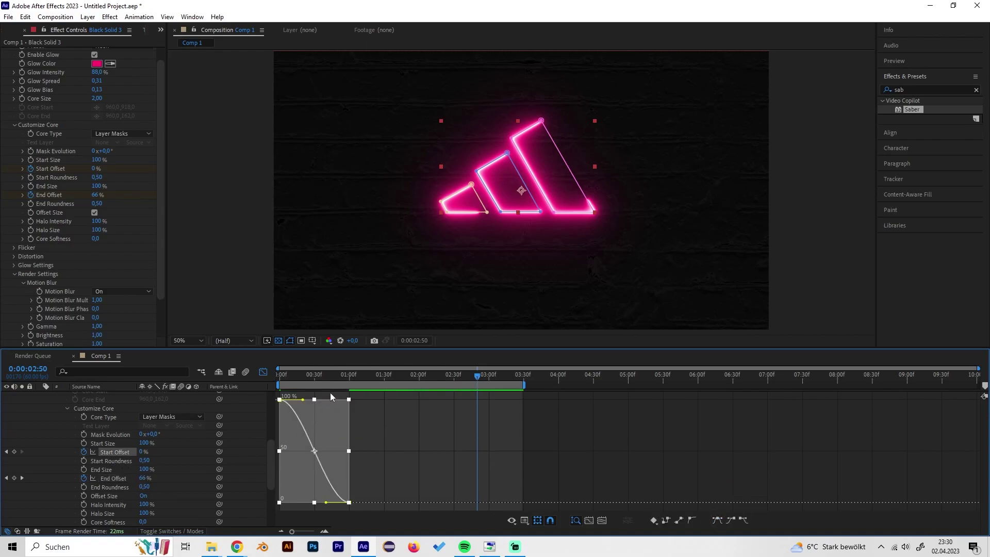
key("Home")
key("space")
key("space")
- Apply Easy Ease to both End Offset keyframes and scrub to check the motion
left_click(125, 478)
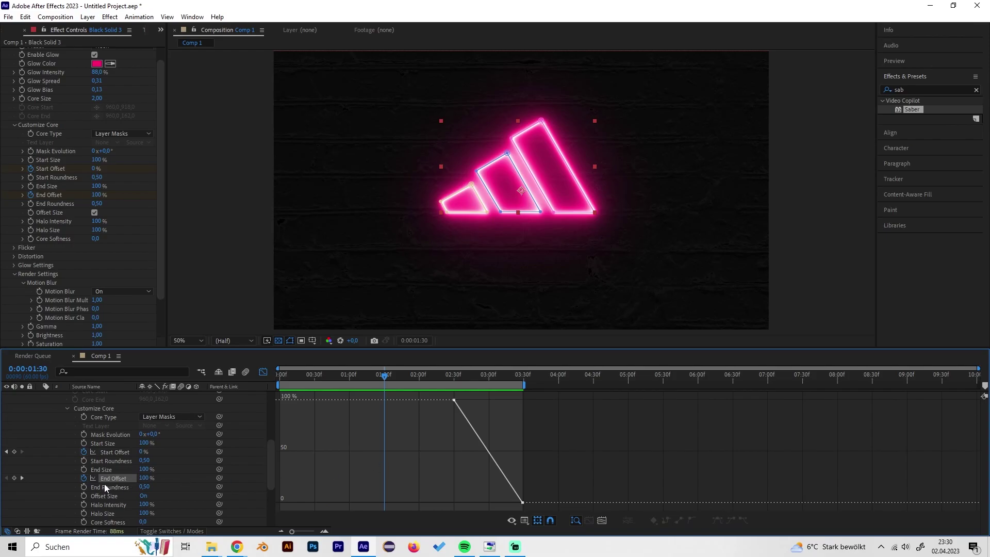
left_click(105, 482)
left_click(716, 519)
left_click(406, 443)
left_click(366, 378)
left_click_drag(366, 378, 404, 388)
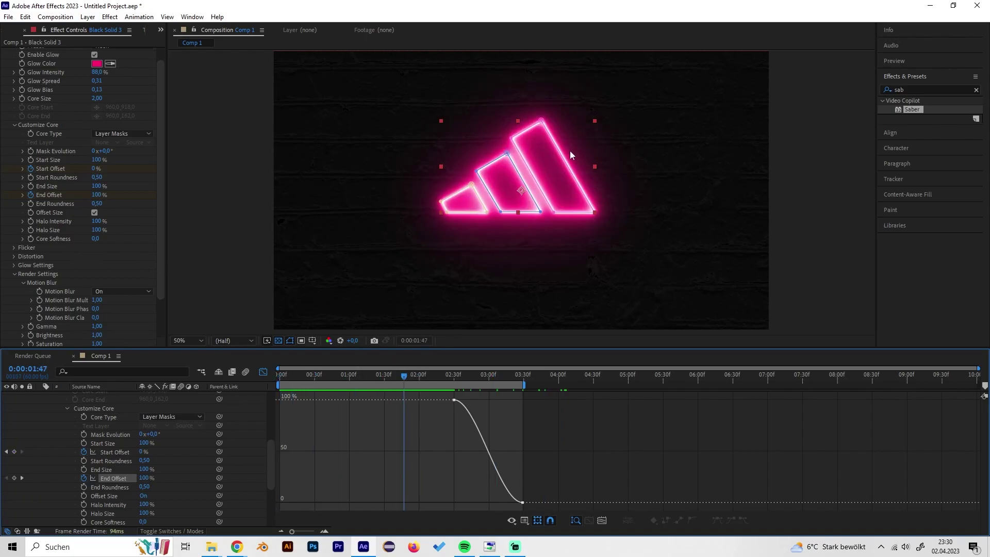
scroll(75, 169, "up", 1)
- Scrub Saber Core Size to 1,50 and set Glow Spread to 0,30 after trying 0,15
left_click_drag(96, 117, 140, 116)
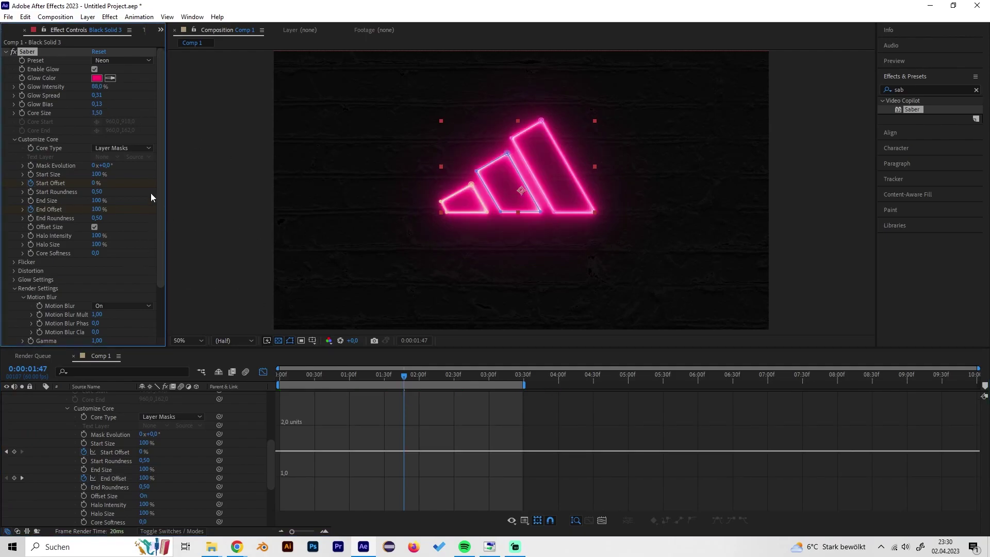
left_click(97, 95)
type("0,15")
key("Return")
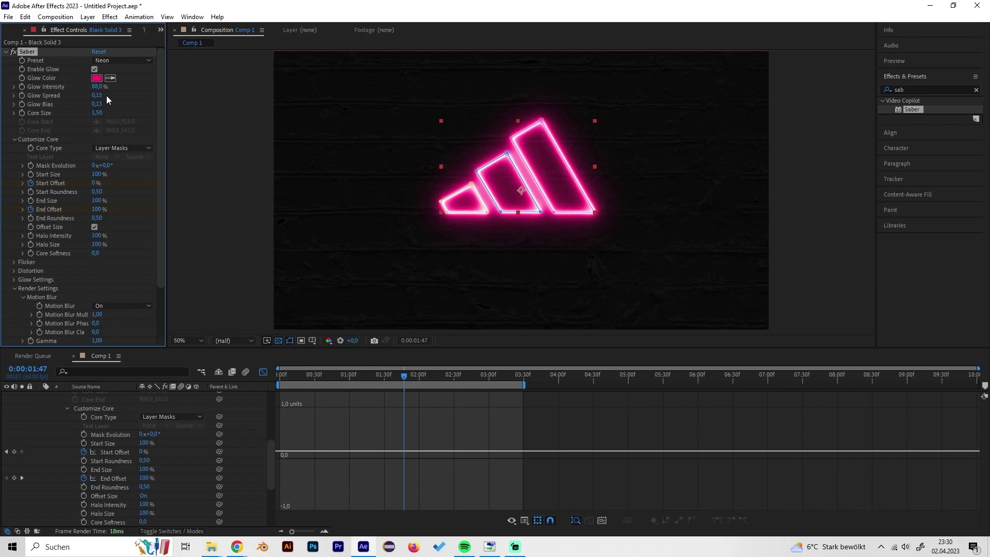
left_click(103, 95)
type("0,3")
key("Return")
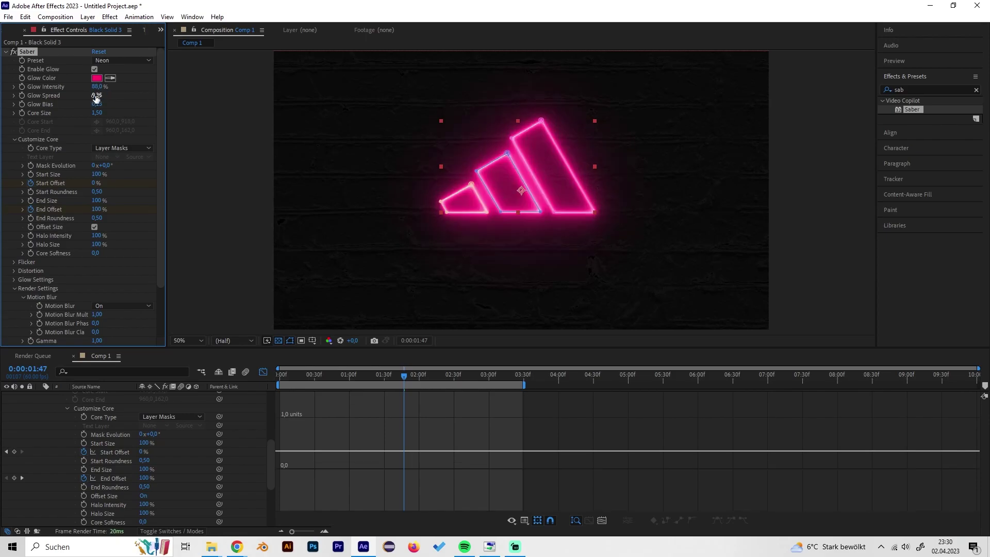
left_click(97, 95)
type("0,3")
key("Return")
left_click(126, 97)
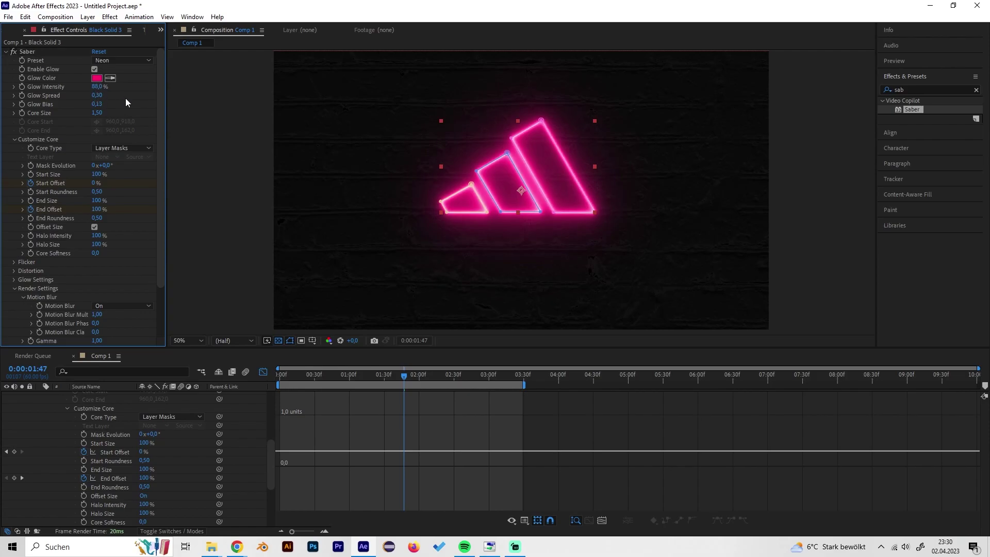
- Set Glow Bias to 0,2, then scrub it down to about 0,10
left_click(97, 104)
type("0")
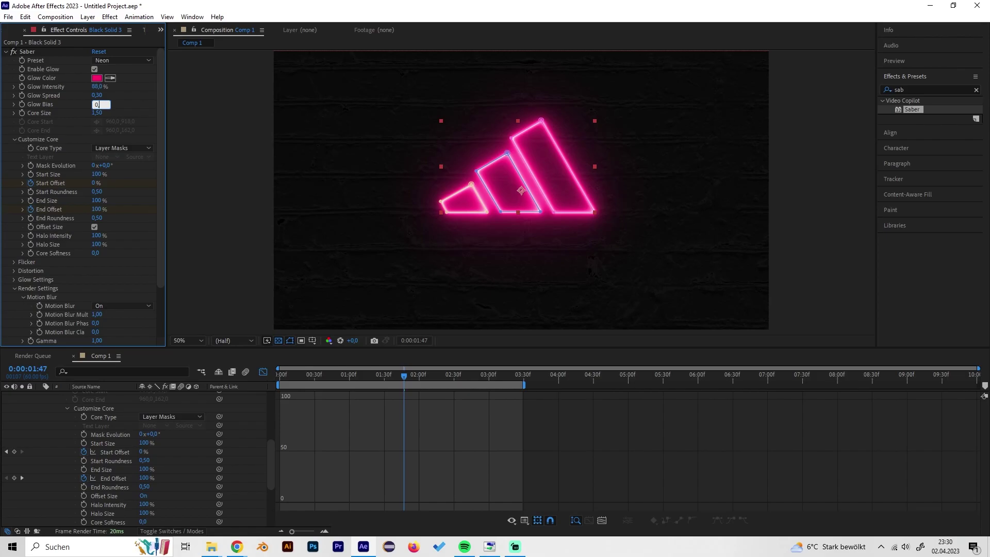
type(",2")
key("Return")
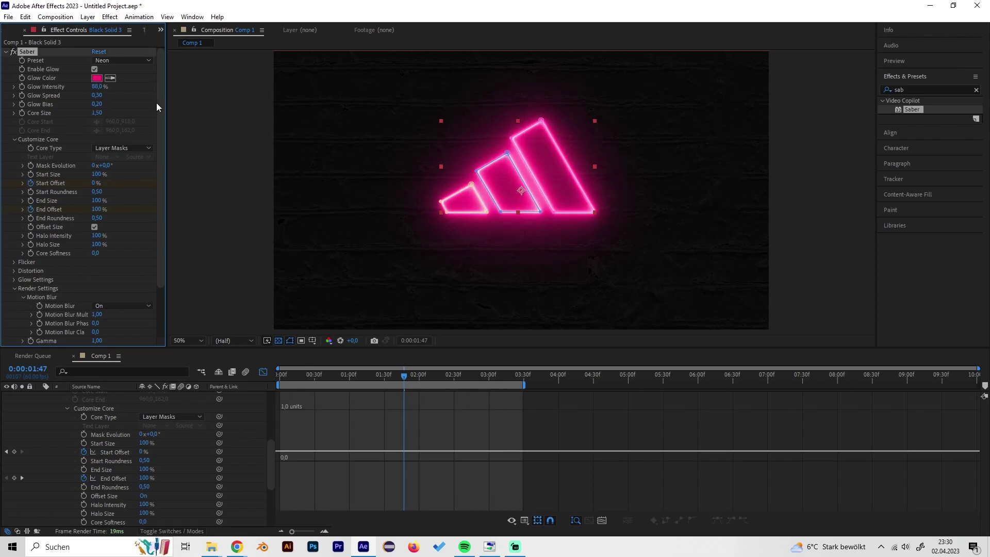
left_click_drag(98, 104, 97, 106)
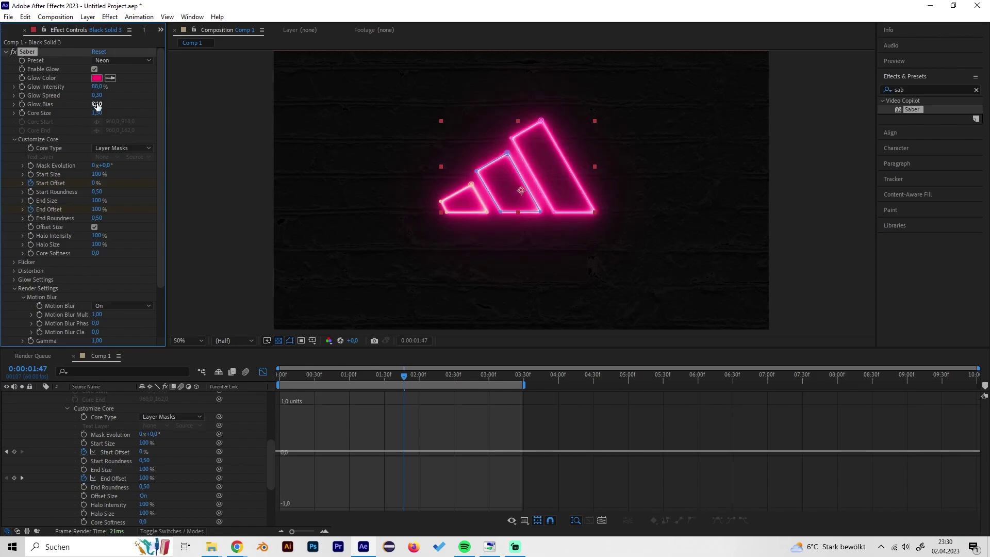
left_click(395, 407)
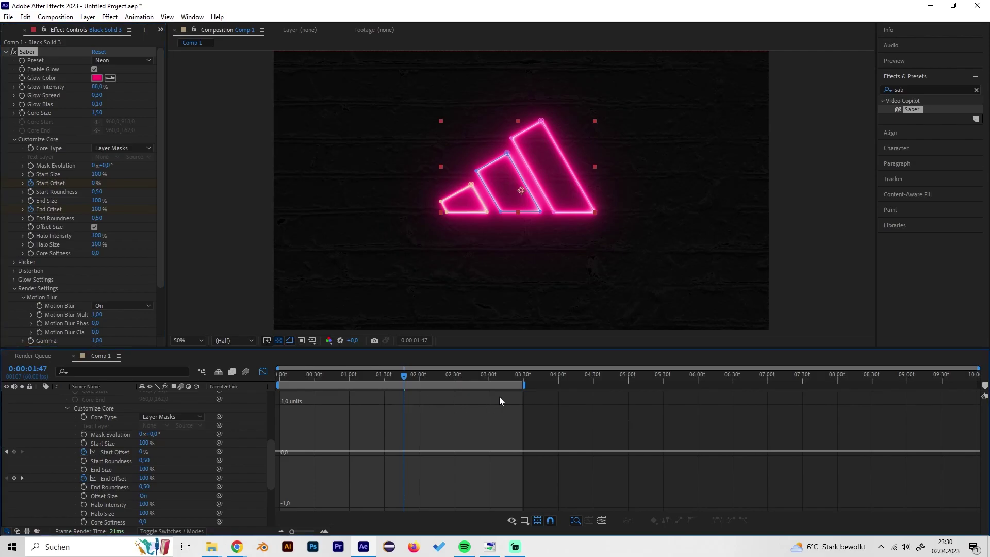
left_click(197, 273)
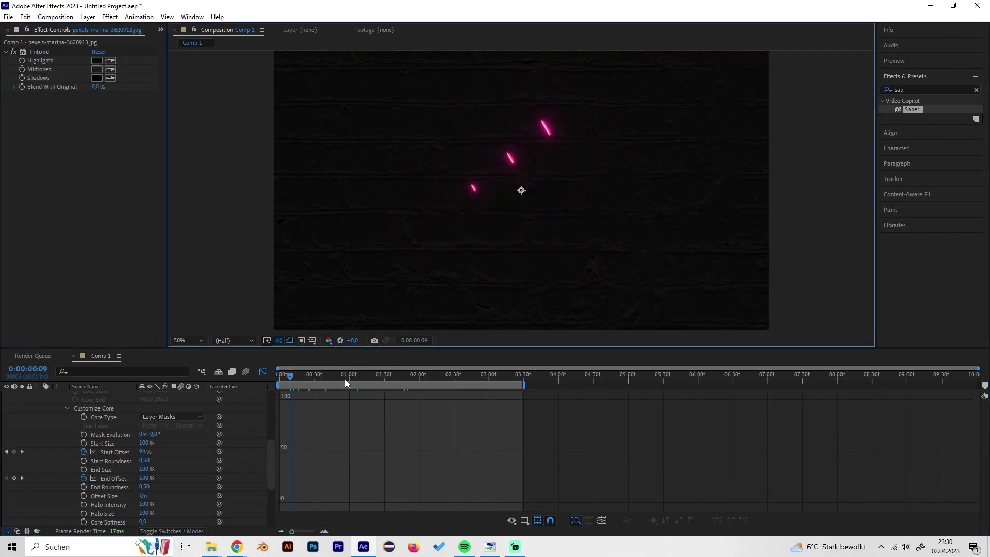
mouse_move(343, 382)
left_mouse_down()
mouse_move(359, 384)
mouse_move(281, 384)
mouse_move(354, 388)
left_mouse_up()
left_click(929, 89)
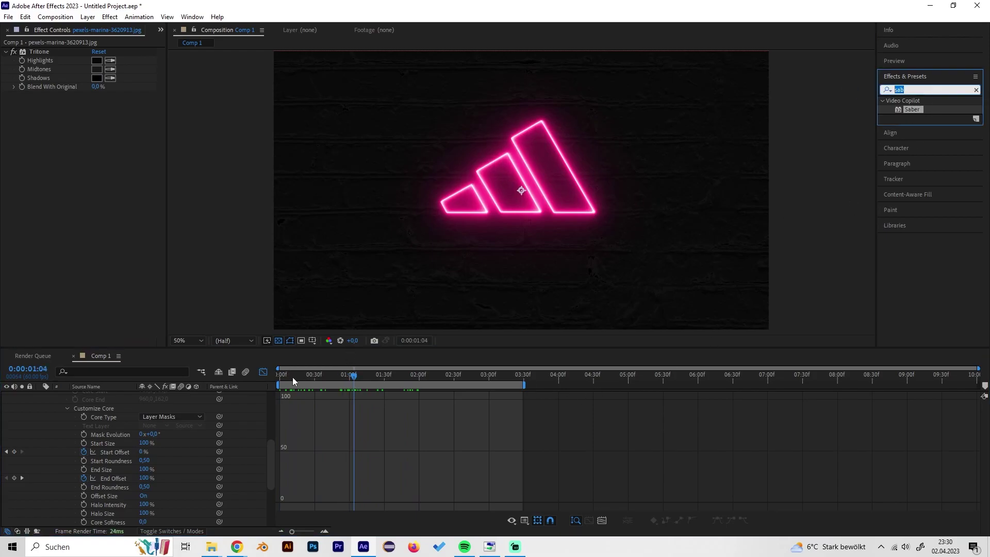
left_click_drag(360, 379, 335, 384)
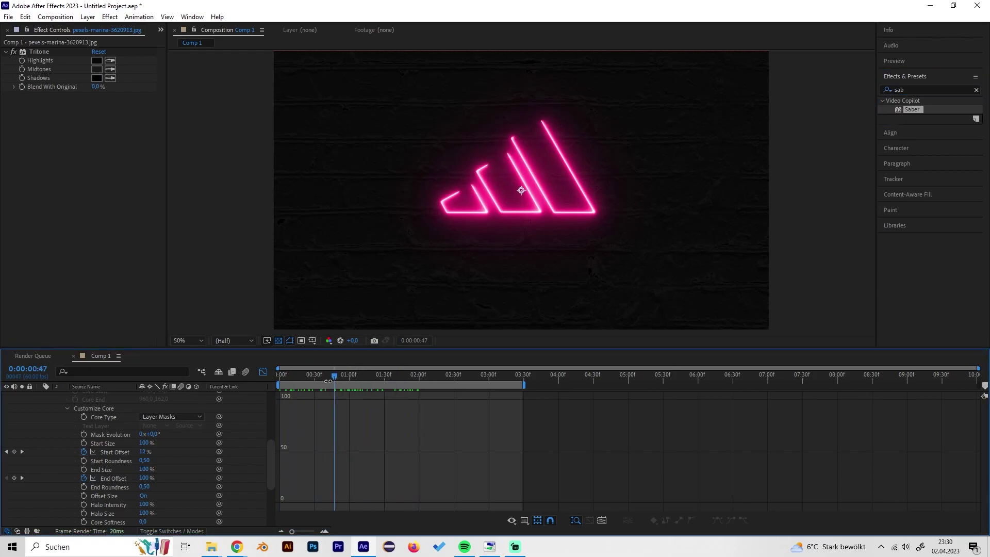
left_click(919, 91)
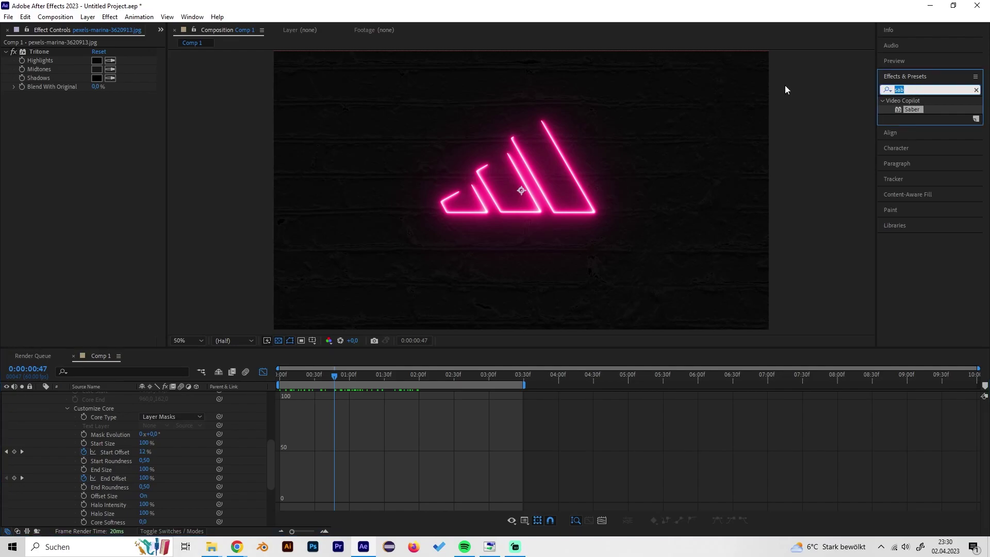
- Search 'add', apply Add Grain to the wall photo, and set Viewing Mode to Final Output
type("noise")
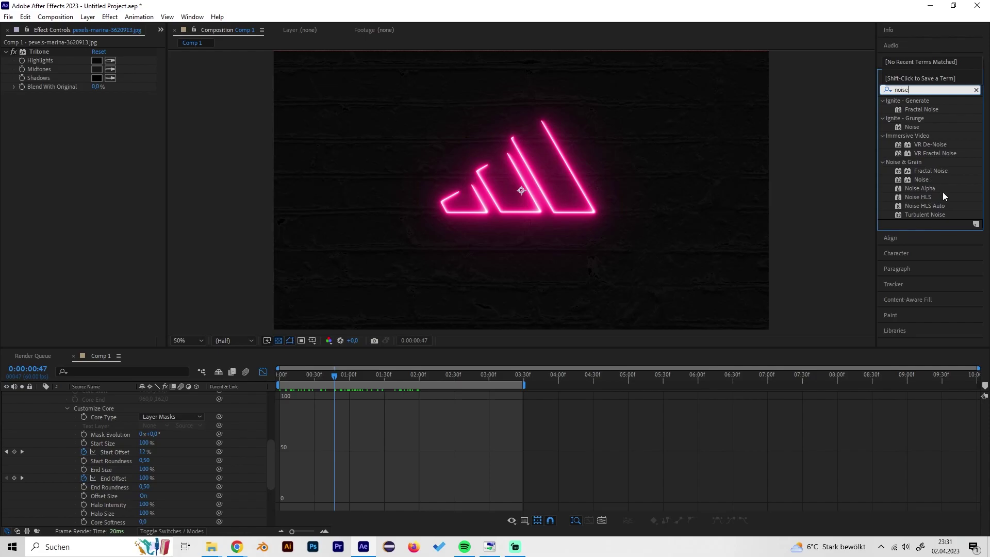
left_click(910, 90)
type("add")
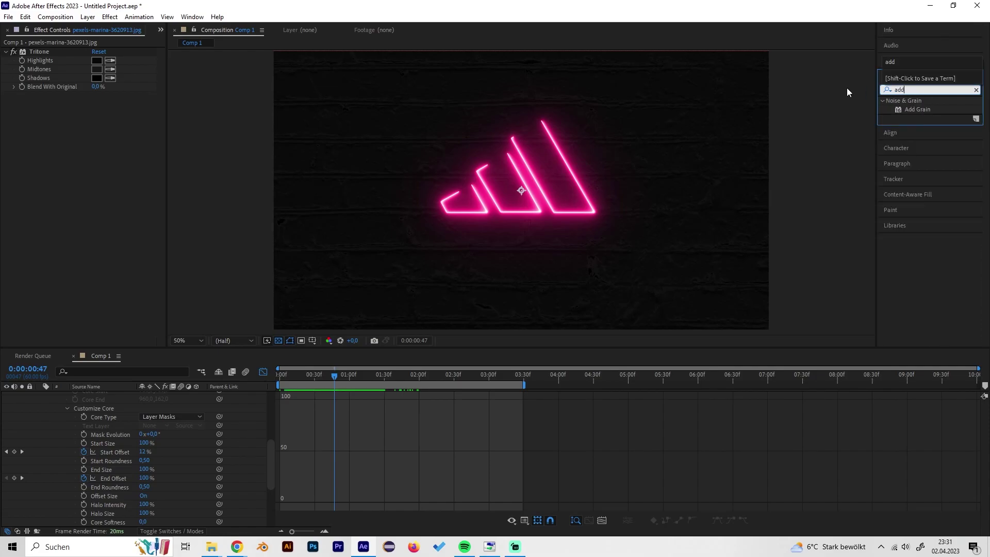
left_click_drag(917, 109, 354, 239)
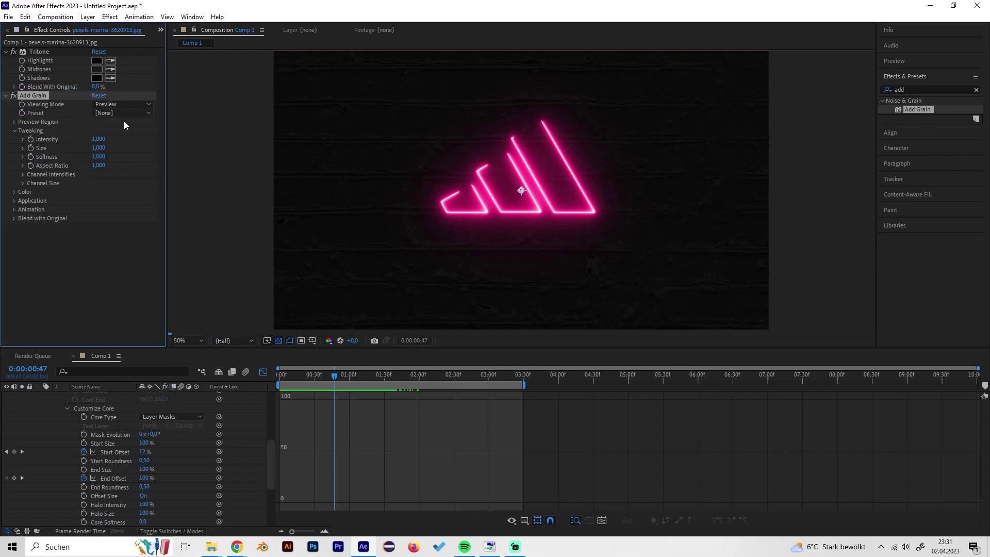
left_click(118, 102)
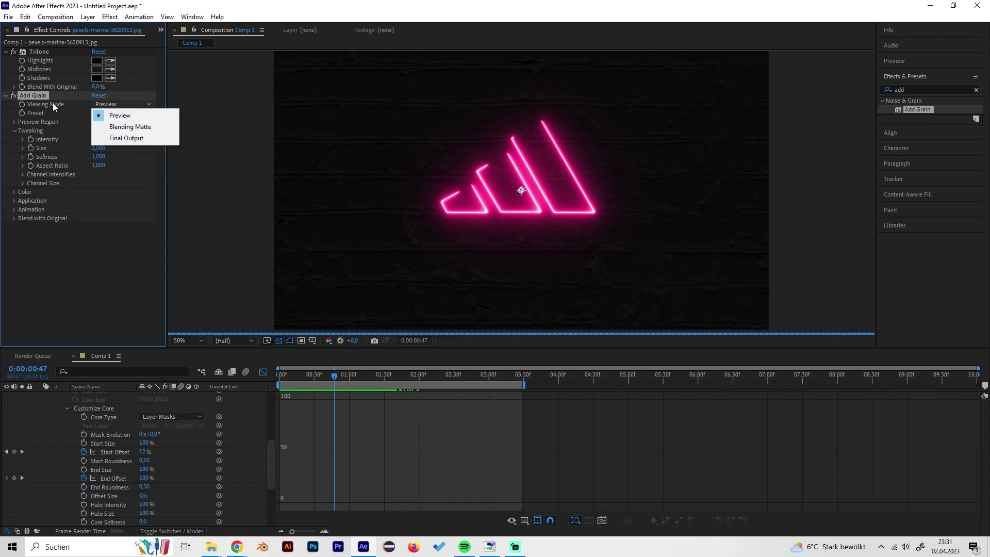
left_click(126, 138)
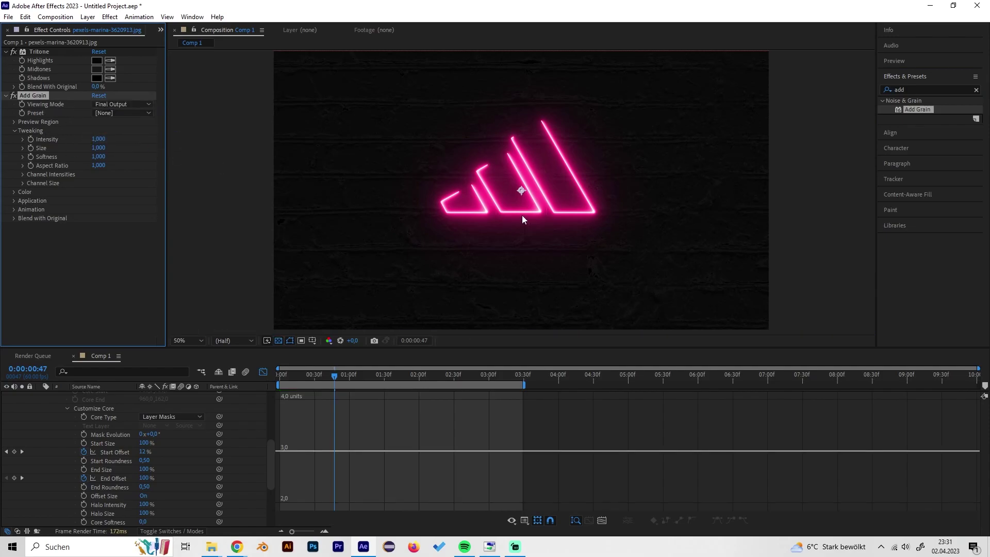
scroll(76, 448, "up", 5)
- Apply Add Grain to Black Solid 3 with Viewing Mode set to Final Output
left_click(94, 398)
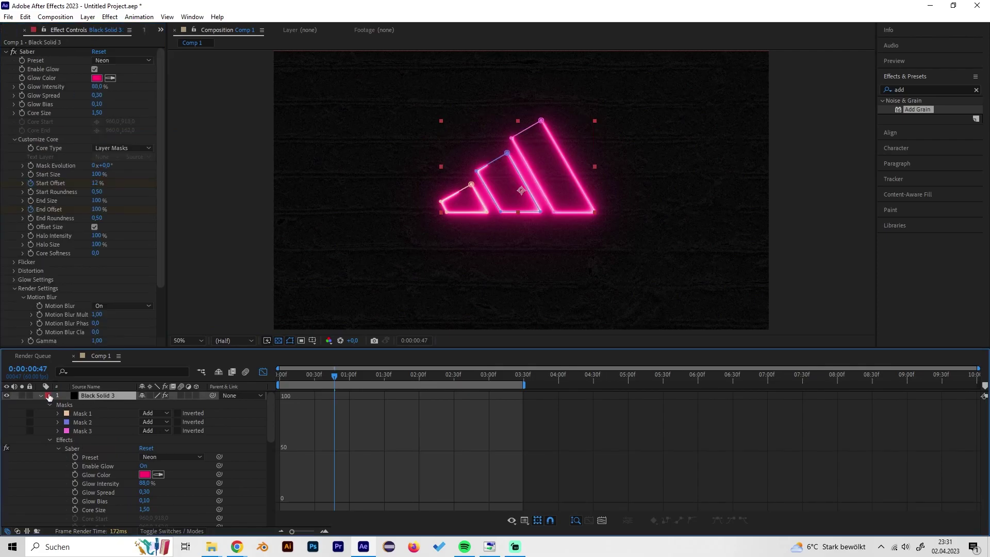
scroll(81, 297, "down", 3)
left_click(40, 395)
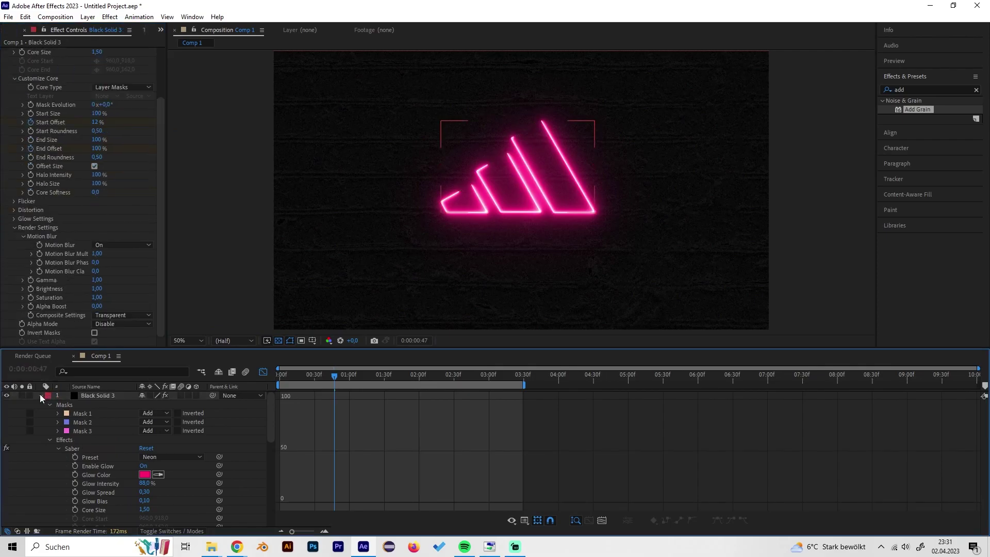
left_click(91, 402)
left_click(45, 94)
left_click(101, 395)
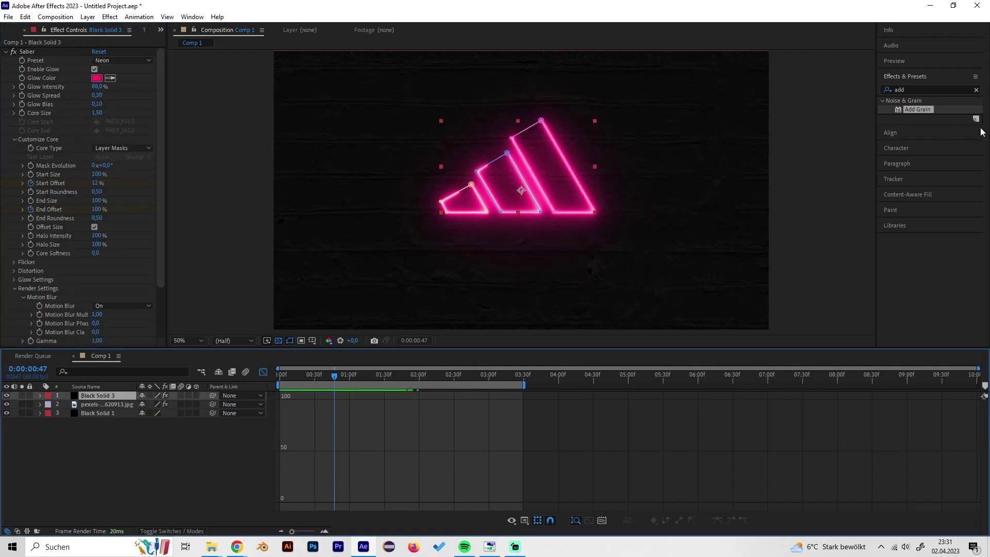
left_click_drag(922, 112, 116, 395)
left_click(116, 227)
left_click(125, 262)
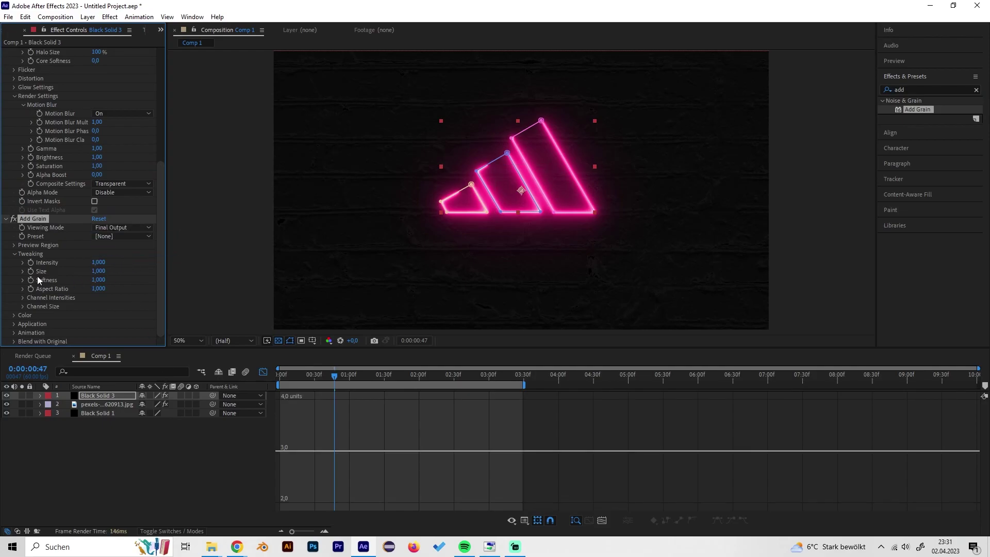
- Set the grain Intensity to 3 and view the comp at 100%
left_click(94, 262)
type("2")
key("Return")
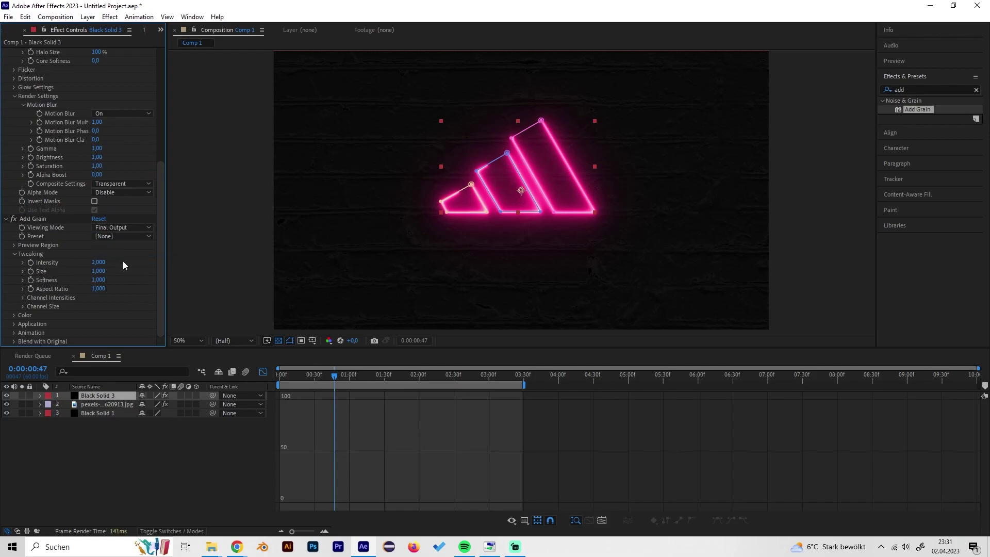
key("period")
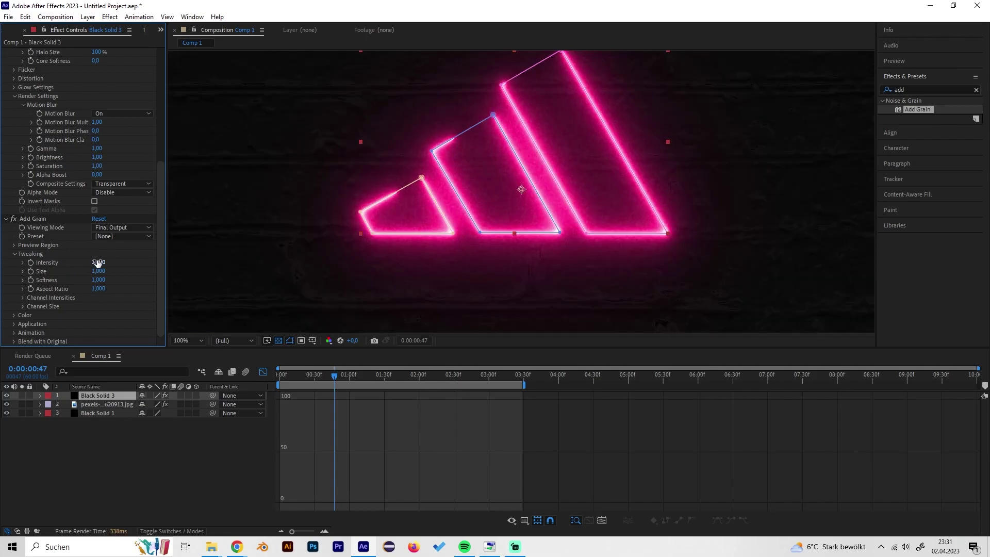
key("Return")
- Make the grain Monochromatic with Size 0,1, then deselect the solid
left_click(15, 313)
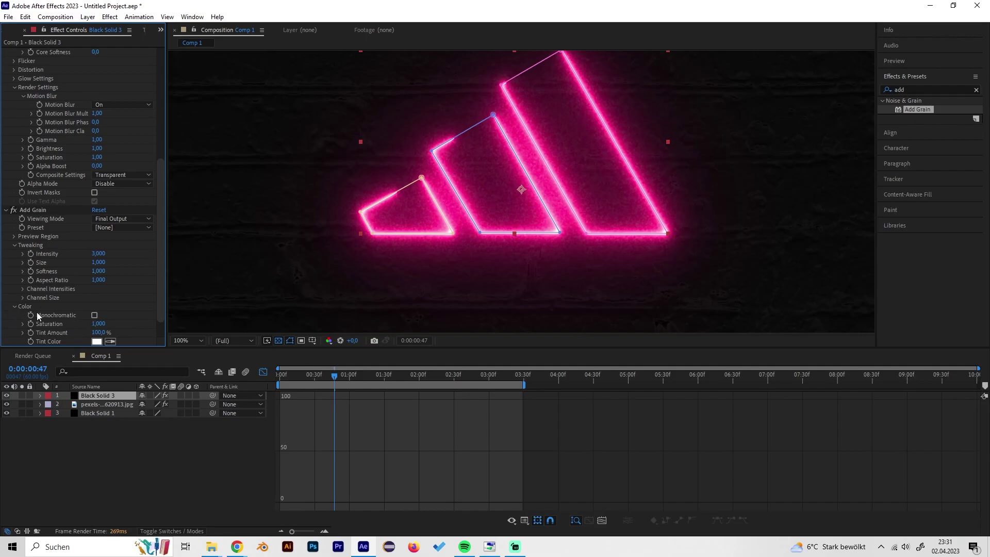
left_click(94, 315)
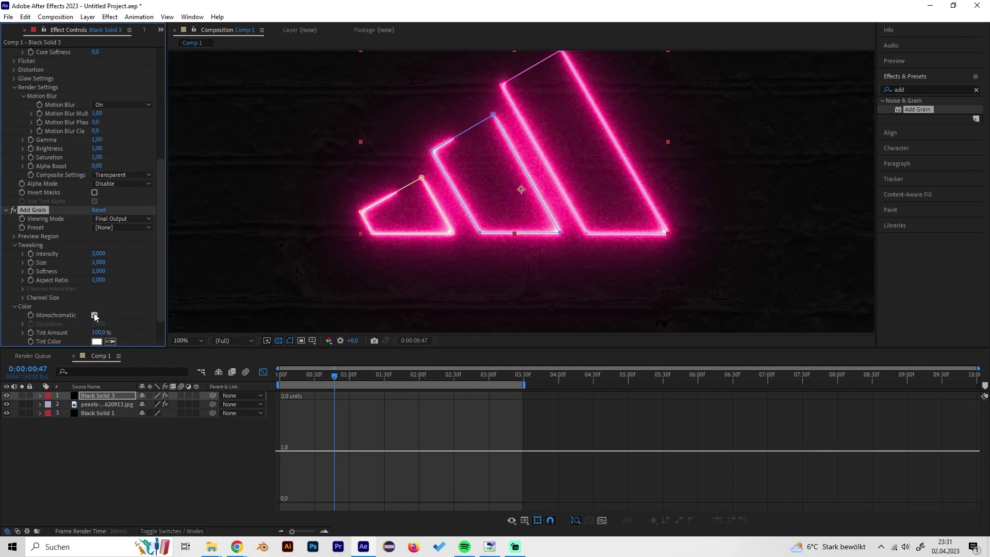
left_click(104, 263)
type("0,1")
key("Return")
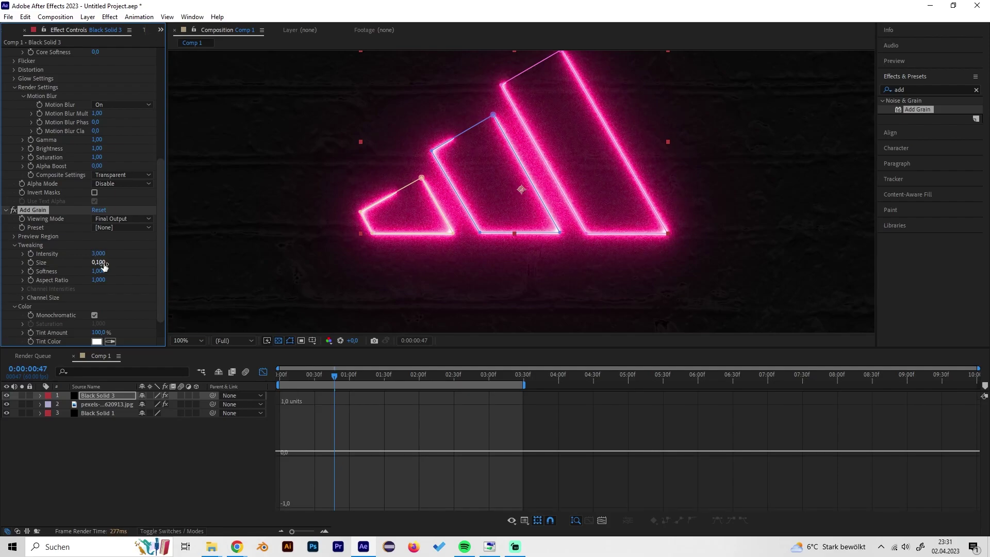
scroll(457, 230, "down", 2)
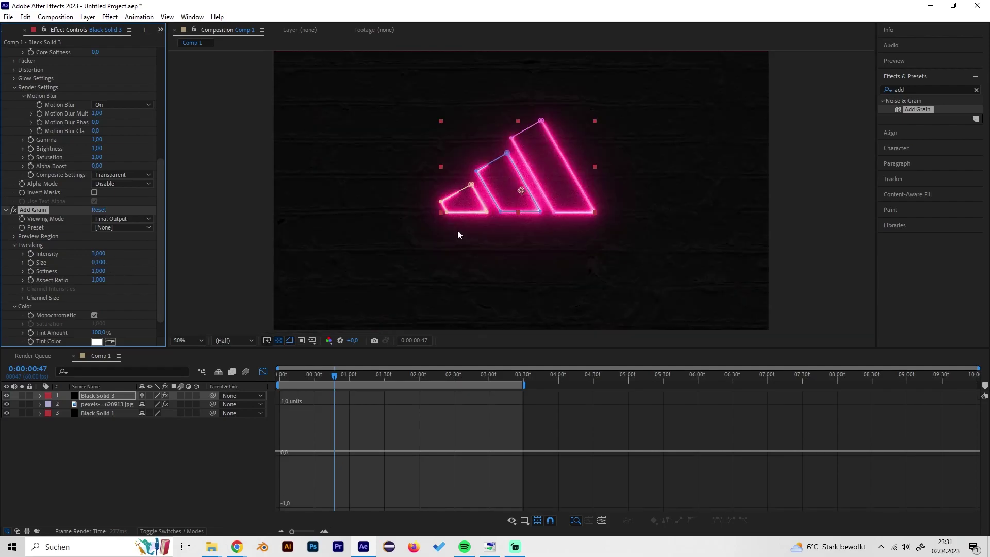
scroll(487, 258, "up", 2)
scroll(473, 262, "down", 2)
left_click(238, 466)
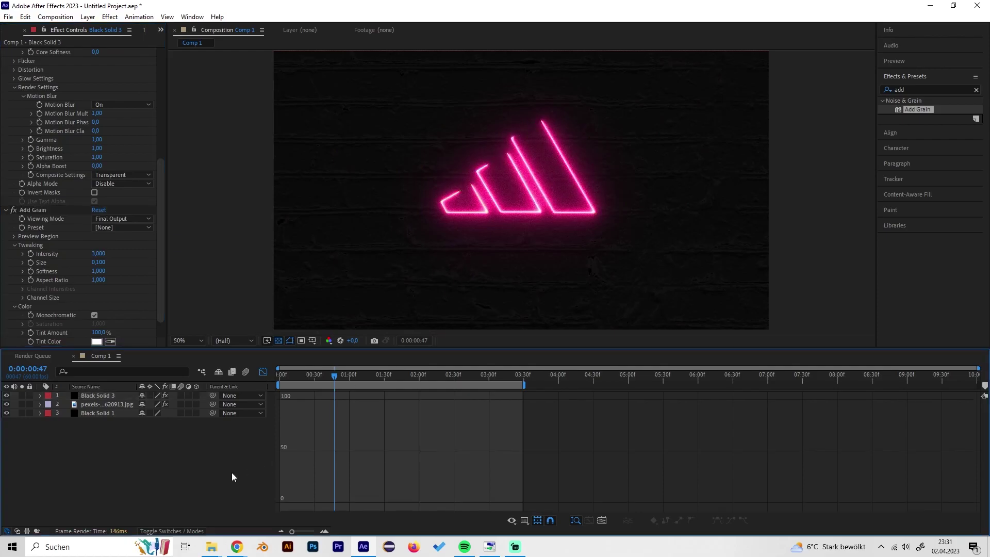
left_click_drag(331, 380, 309, 374)
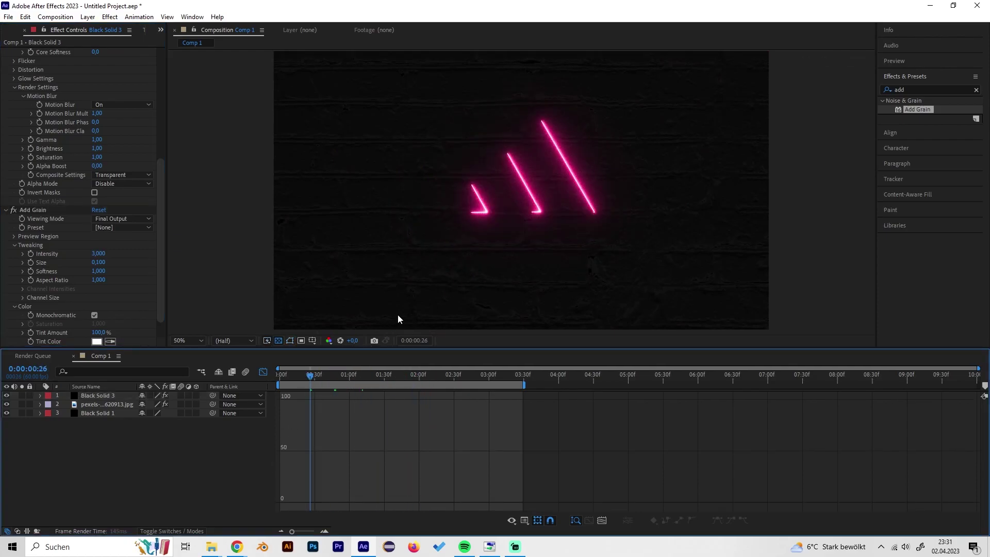
key("space")
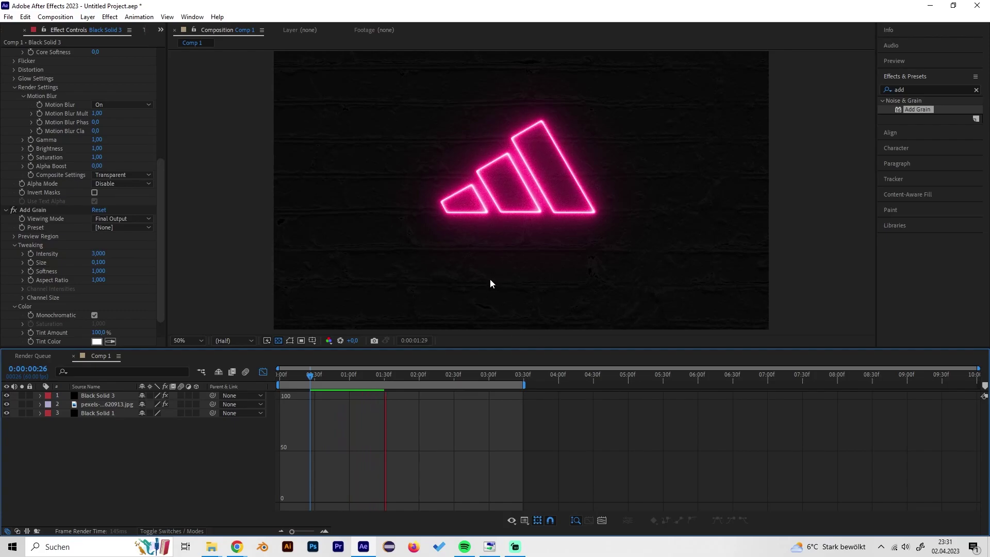
key("space")
left_click(913, 90)
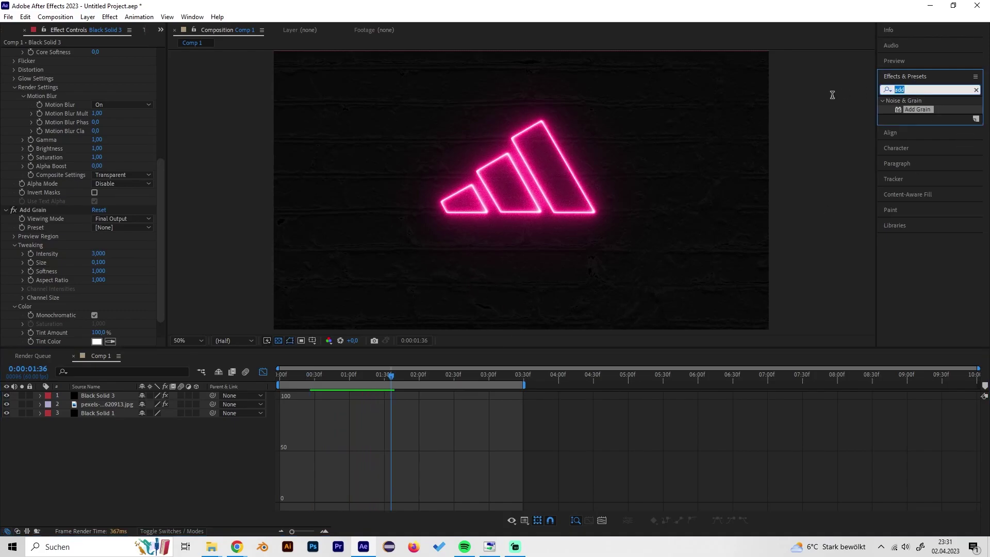
- Find Blinking Opacity with a 'bli' search and apply it to the logo layer
type("bli")
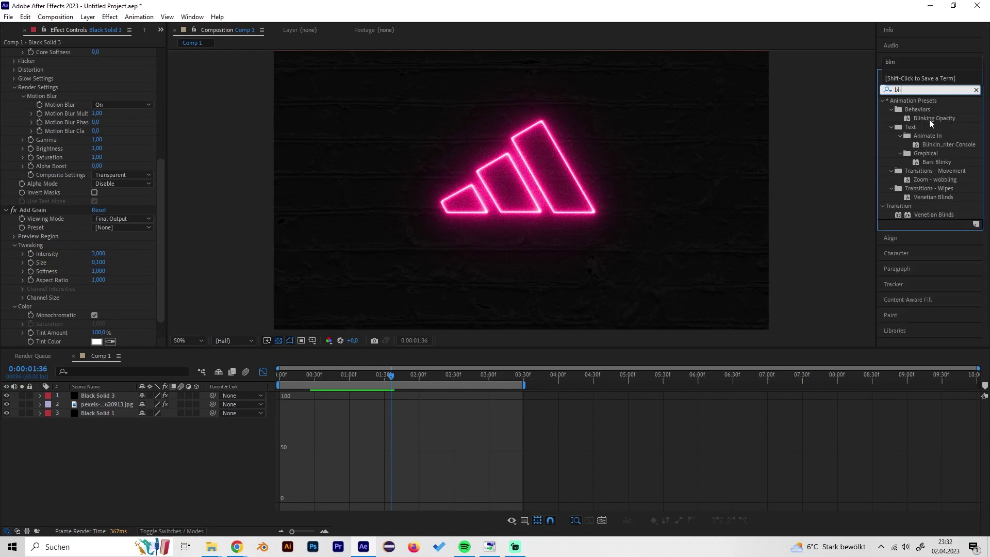
scroll(19, 106, "up", 8)
left_click(6, 53)
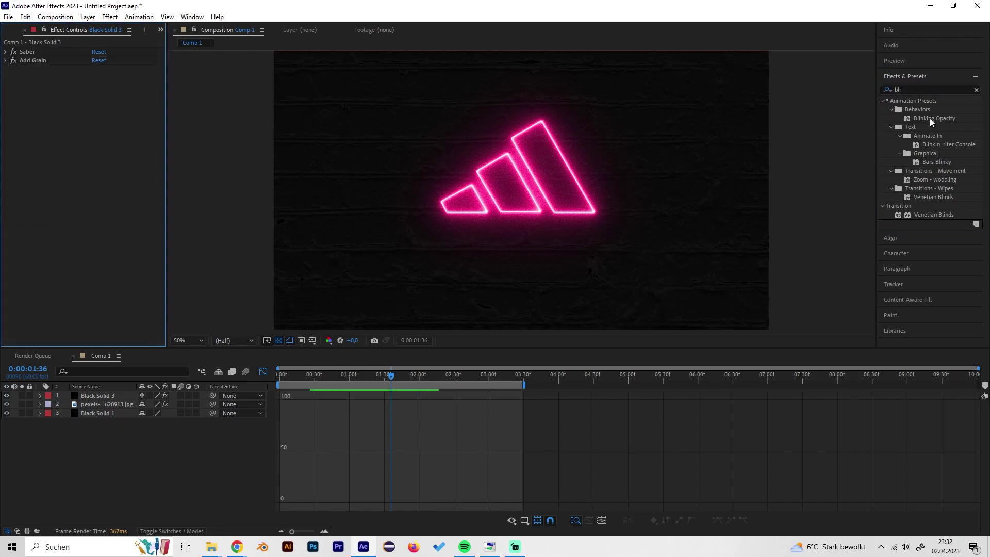
left_click_drag(930, 118, 56, 166)
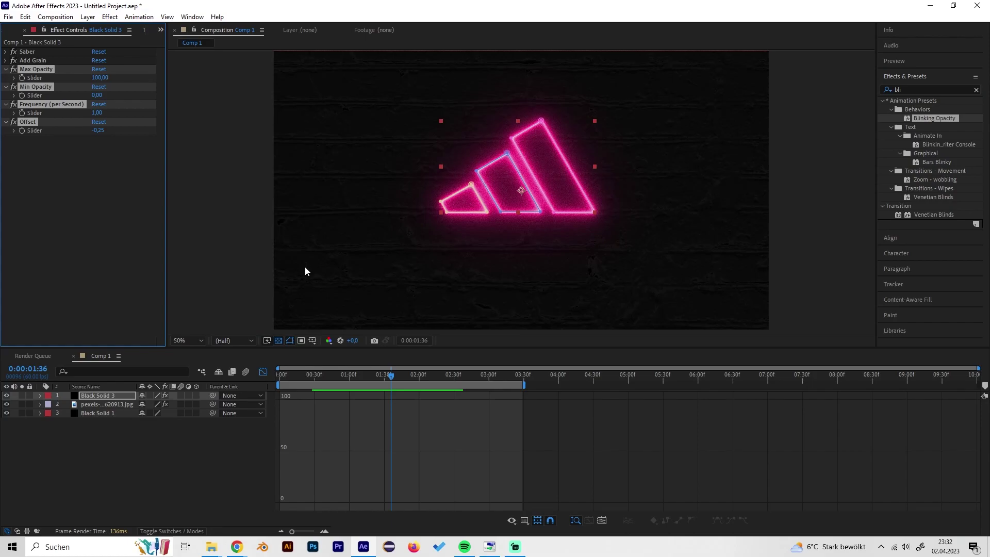
left_click(123, 145)
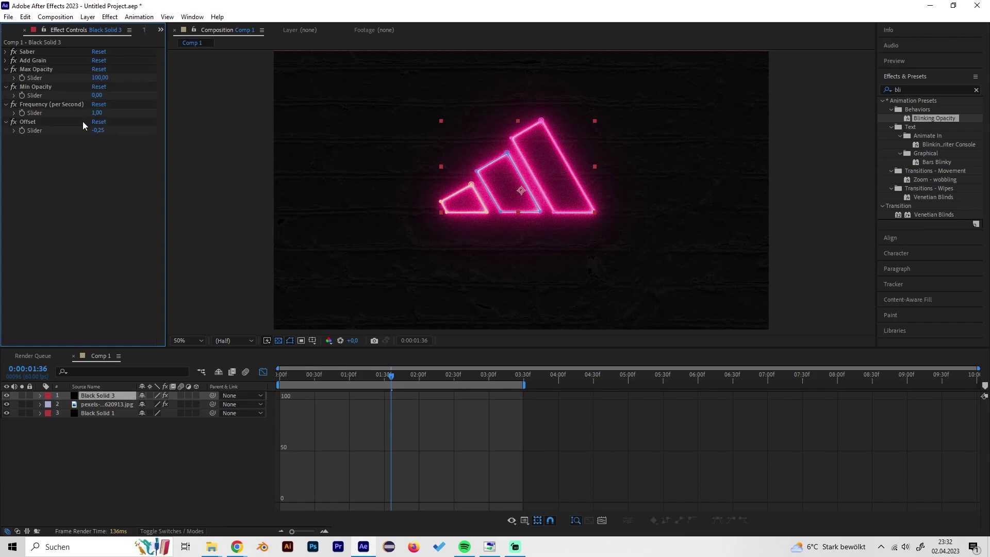
- Set the Blinking Opacity Frequency to 2 and scrub the timeline to preview the flicker
left_click(98, 113)
key("Return")
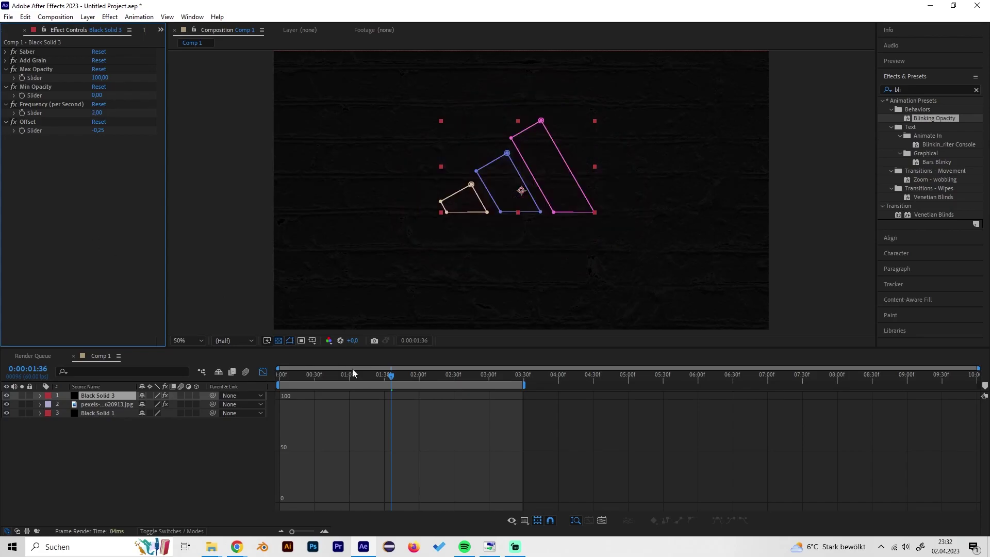
left_click_drag(373, 380, 324, 379)
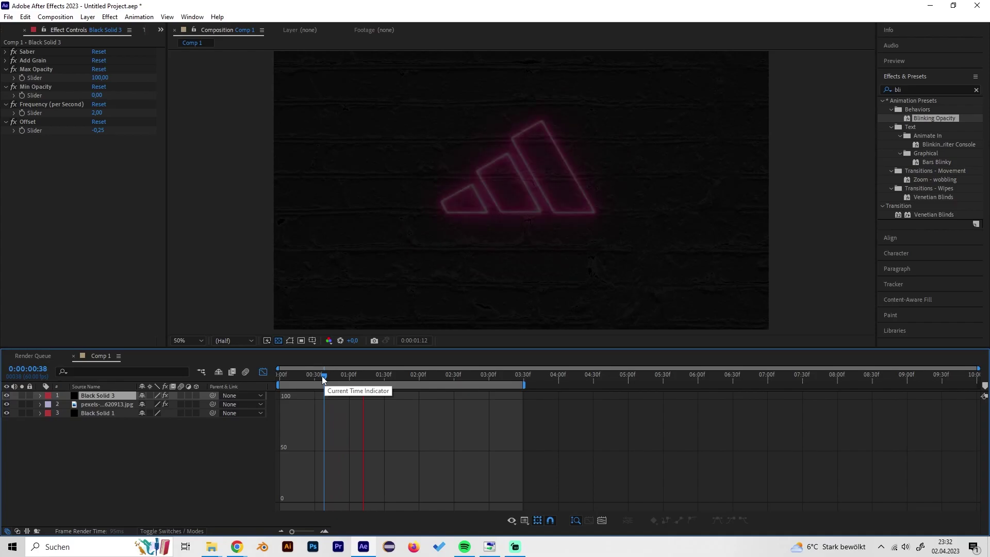
key("space")
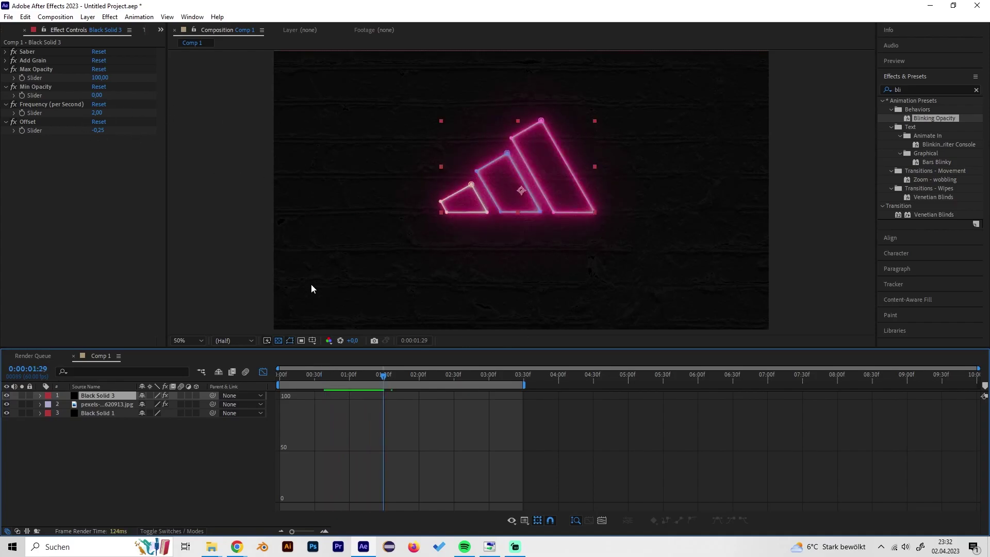
left_click_drag(379, 381, 426, 382)
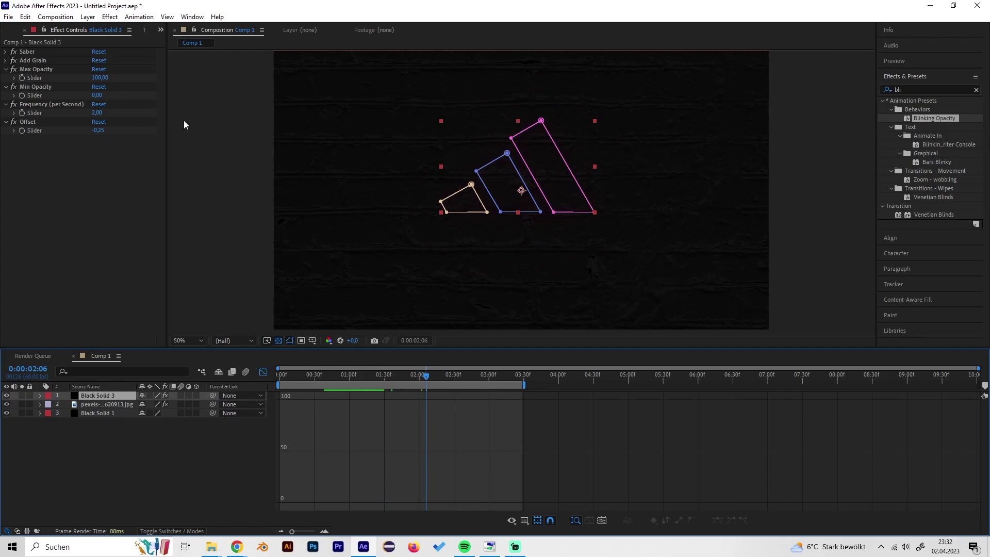
- Lower the Min Opacity value and preview the blinking from 0:00:01:31
left_click(97, 95)
type("0")
key("Return")
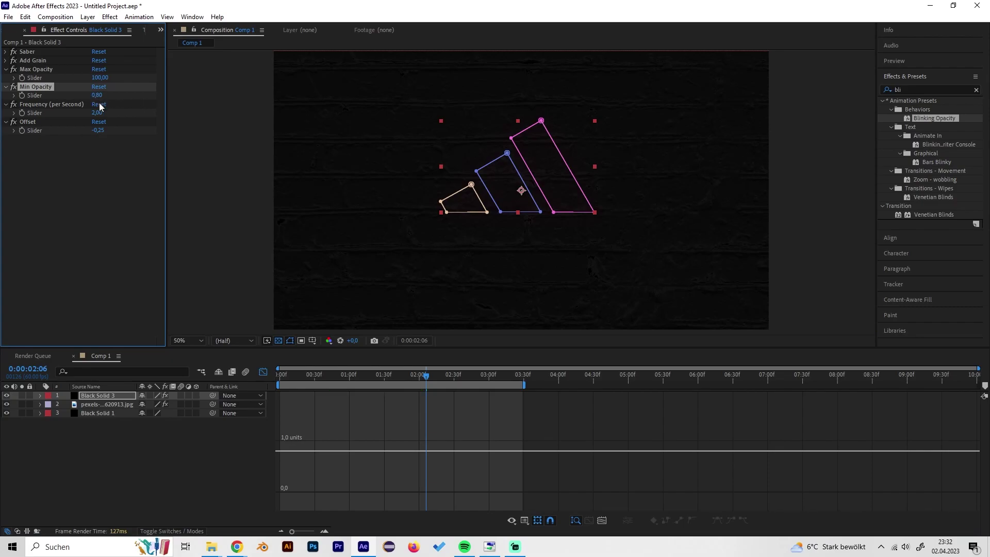
left_click_drag(430, 379, 385, 379)
key("space")
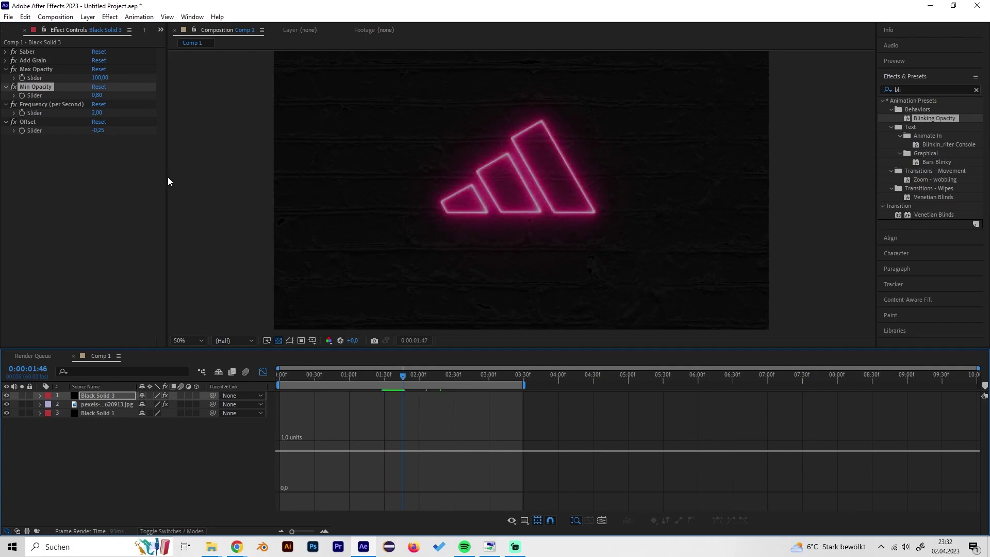
- Raise Min Opacity to 80 and preview the blinking from 0:00:00:55
left_click(97, 95)
type("80")
key("Return")
left_click(342, 373)
key("space")
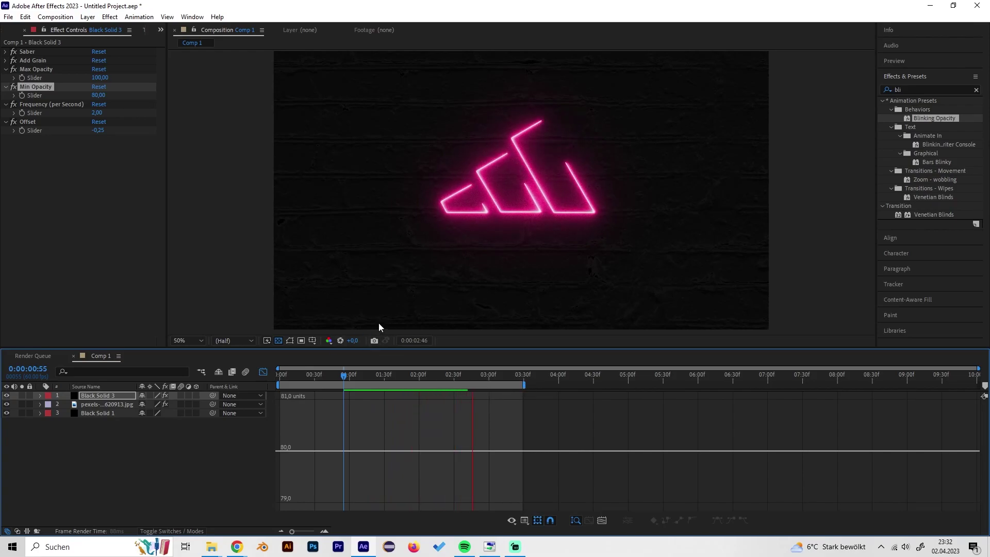
key("space")
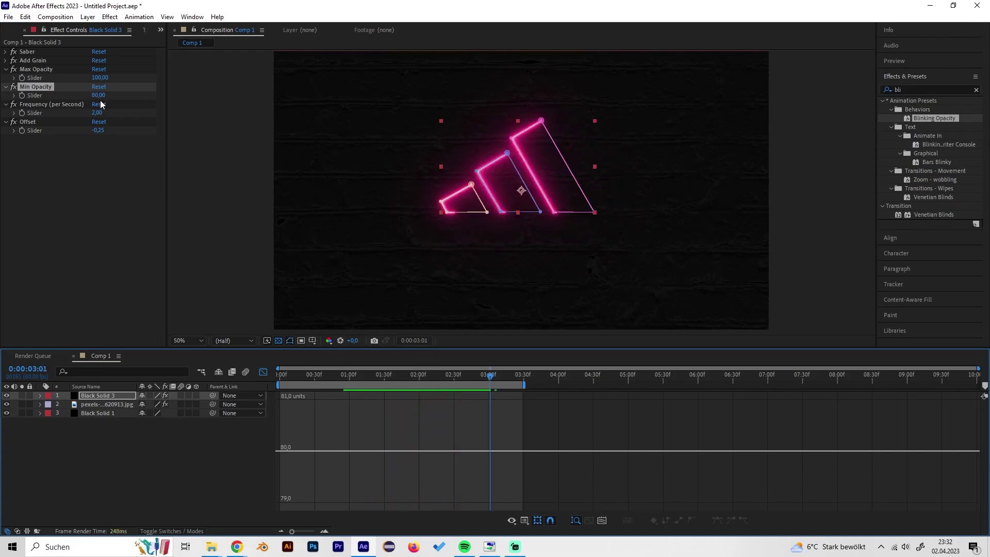
- Settle on a Min Opacity of 70 and preview the blinking from 0:00:01:15
left_click(100, 95)
type("70")
key("Return")
left_click(366, 377)
key("space")
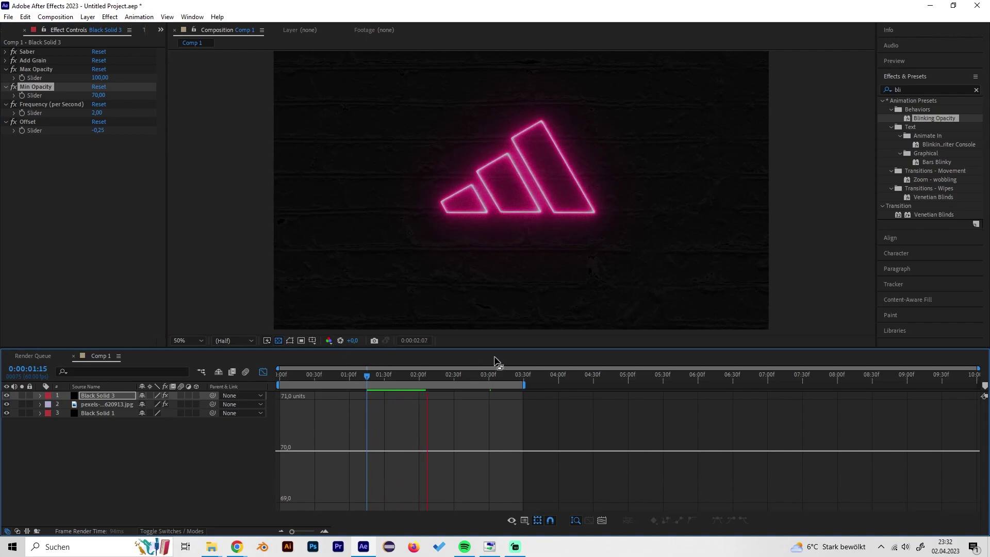
key("space")
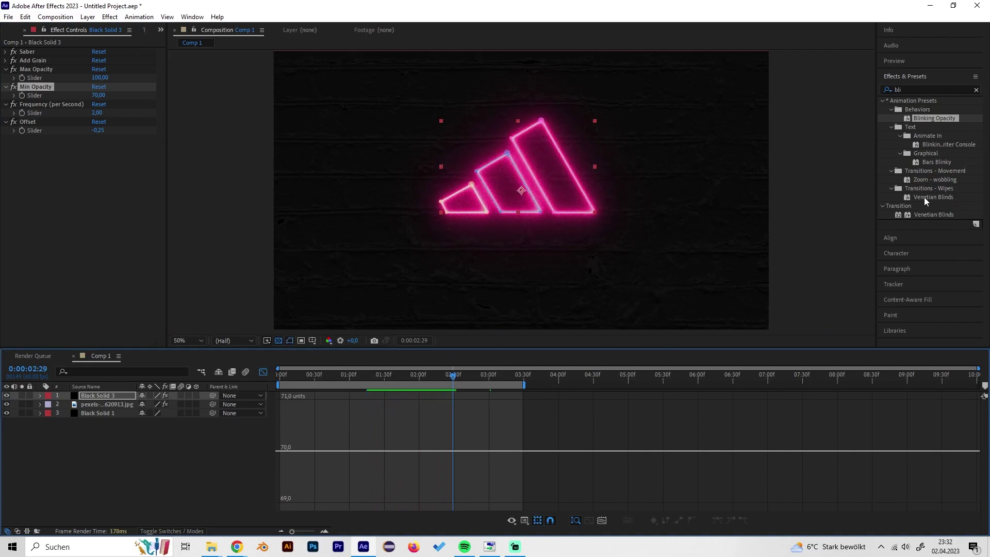
- Apply two Venetian Blinds effects to the neon logo layer
double_click(936, 214)
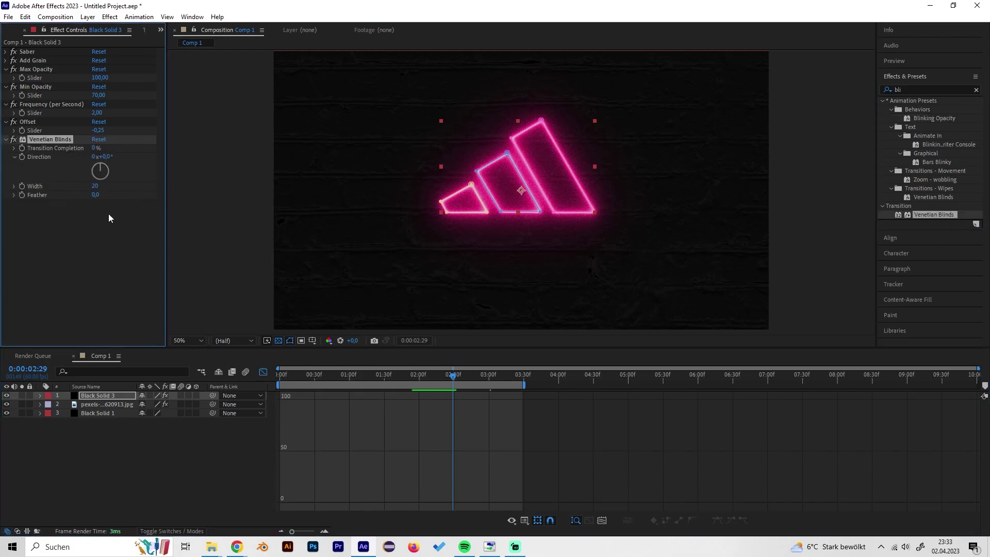
left_click_drag(933, 215, 67, 272)
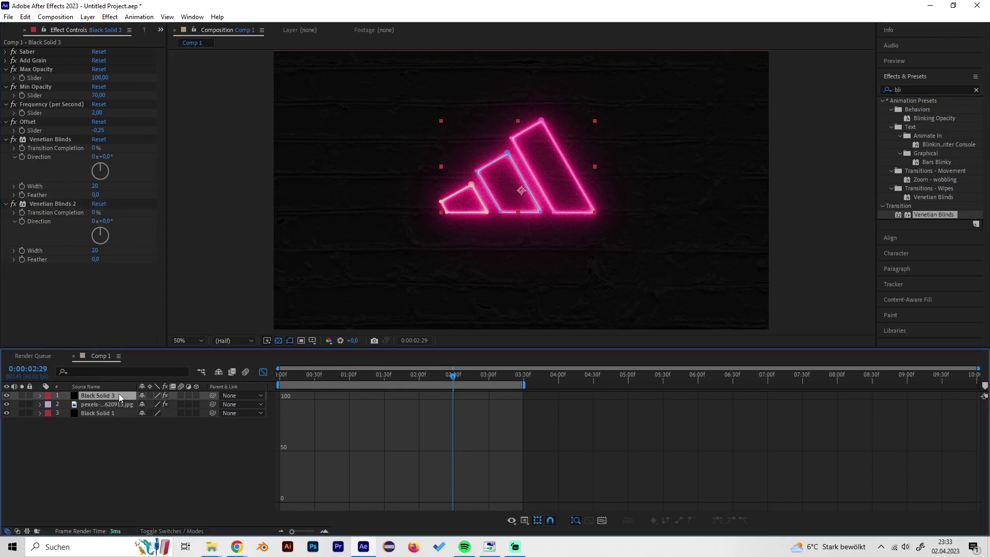
left_click_drag(96, 212, 98, 213)
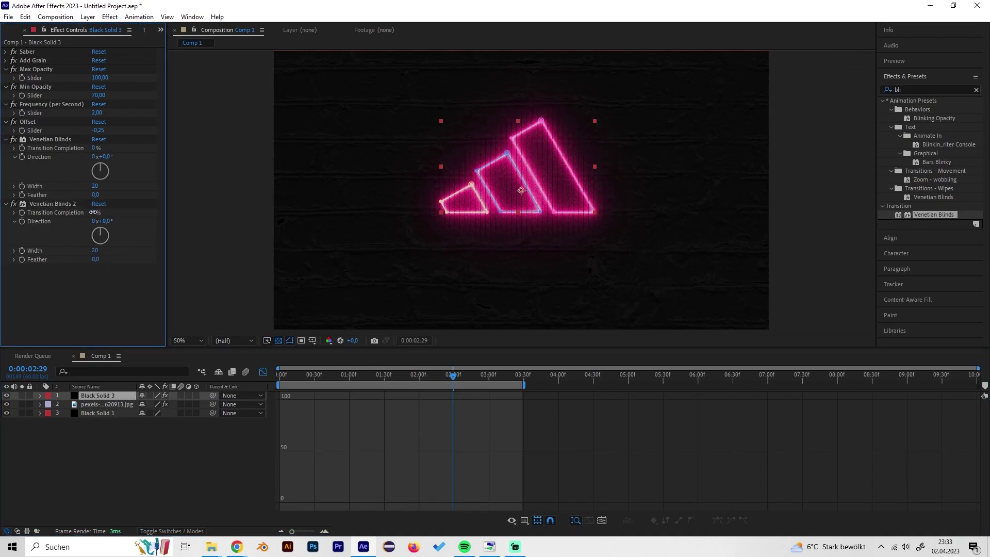
- On Venetian Blinds 2, set Transition Completion to 2% and Direction to 90°
left_click(94, 213)
type("2")
key("Return")
left_click(109, 220)
type("90")
key("Return")
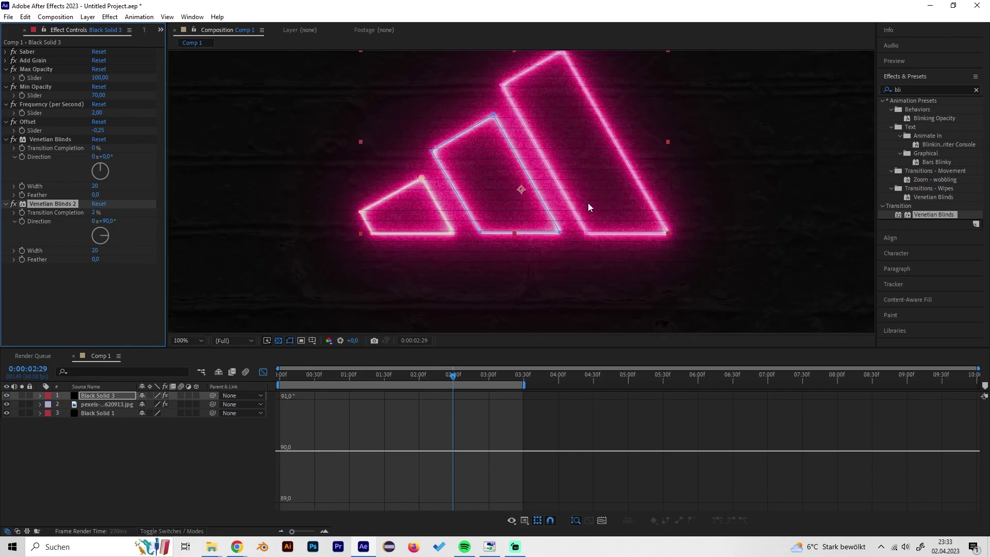
left_click(245, 506)
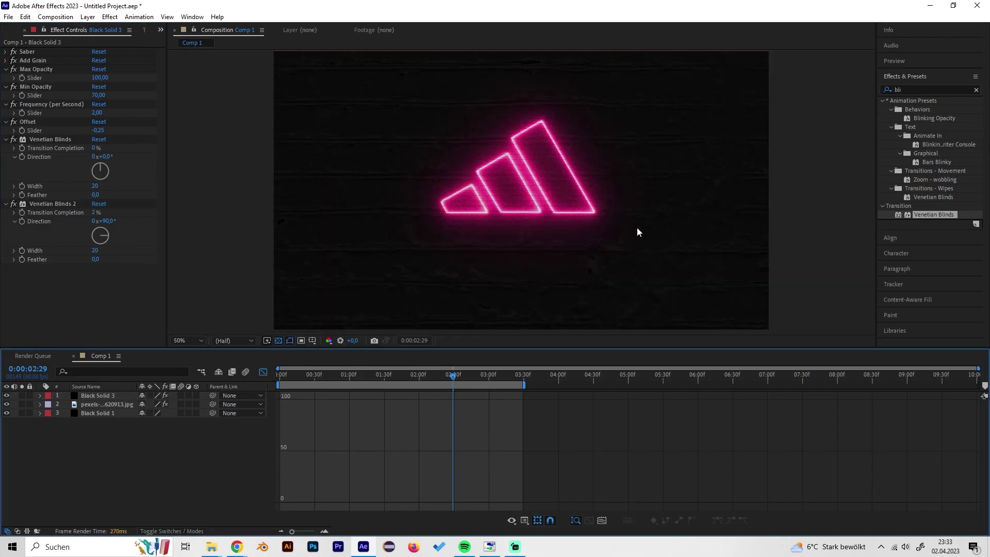
- Set the blinds Width to 11 and check the stripes at 100% zoom
left_click_drag(382, 377, 430, 378)
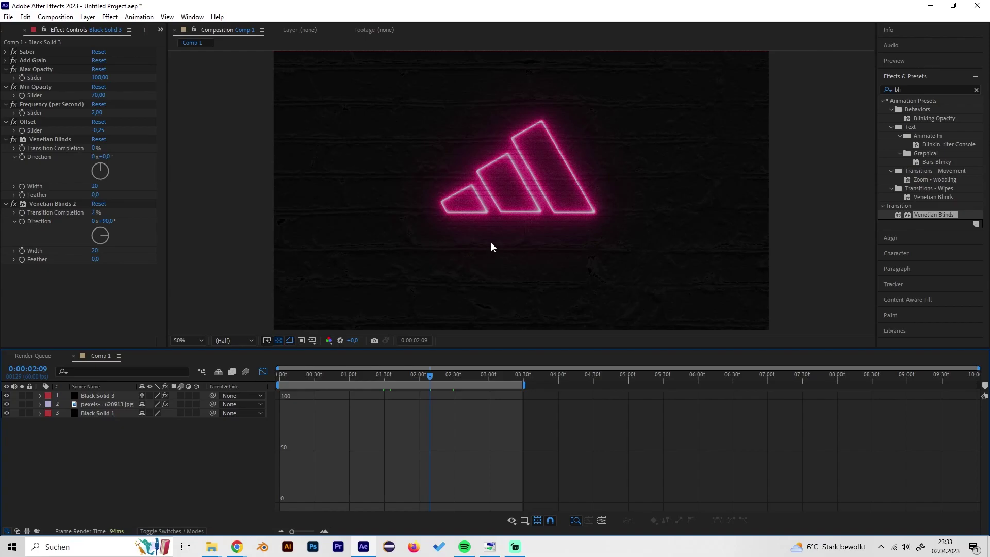
left_click(94, 250)
type("11")
key("Return")
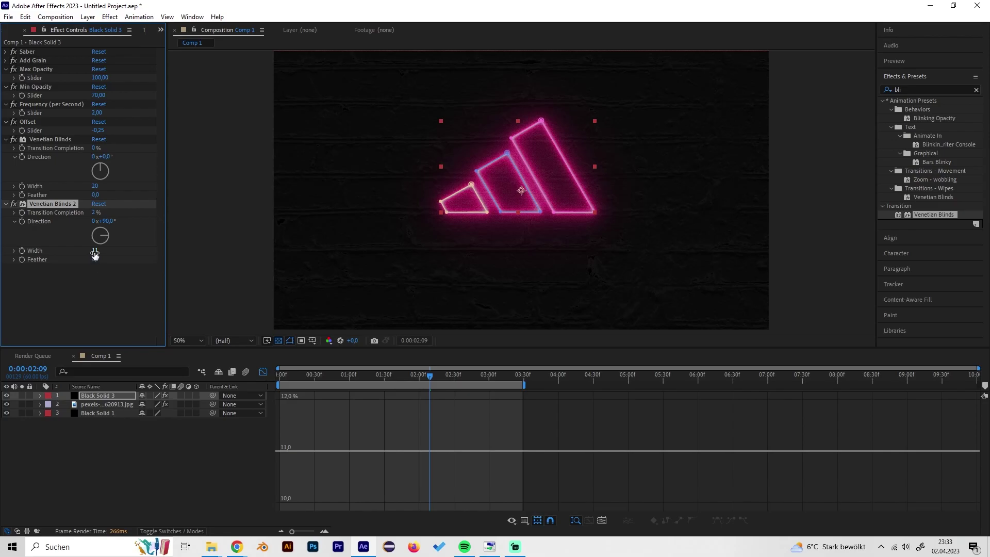
key("/")
key("shift+/")
key("/")
- Drag the neon logo about 56 pixels down in the Composition viewer
left_click_drag(529, 171, 526, 201)
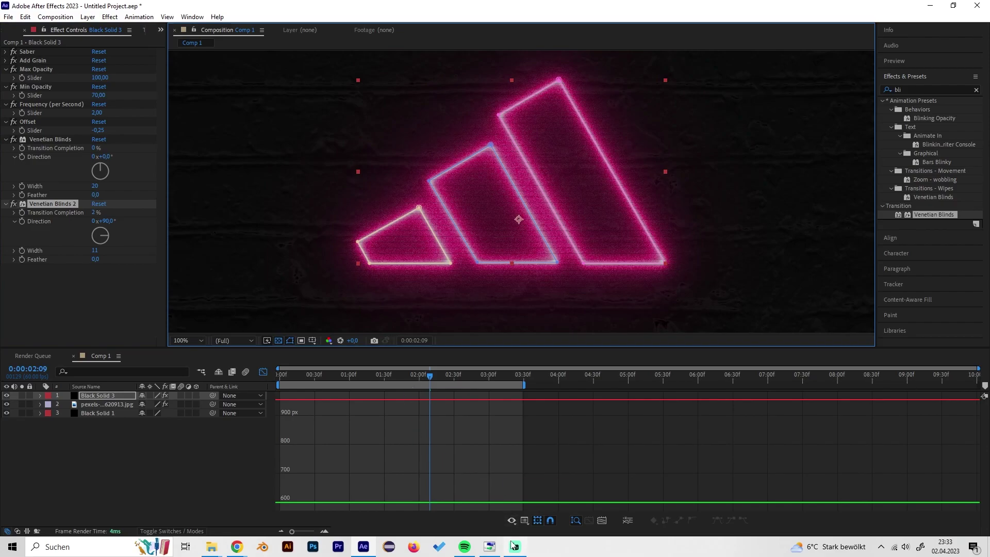